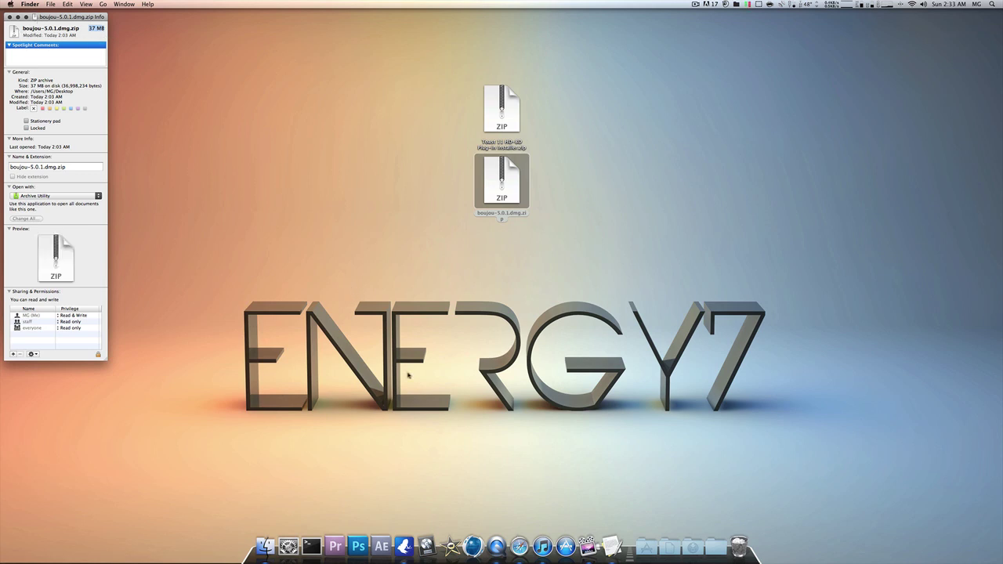
- Switch to Safari and sign in to the Energy7 Underground forum with the account username and password
left_click(519, 546)
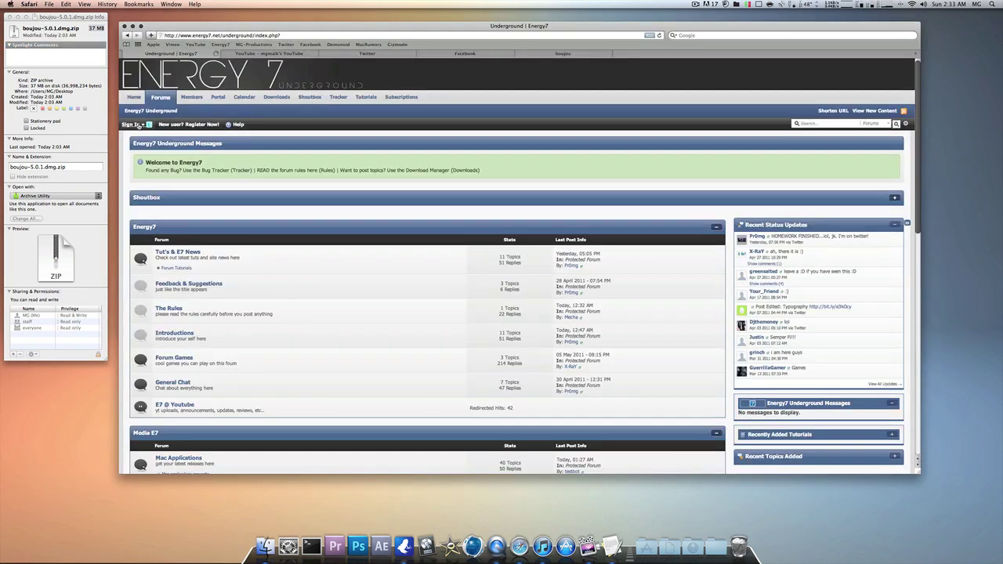
left_click(139, 126)
left_click(180, 268)
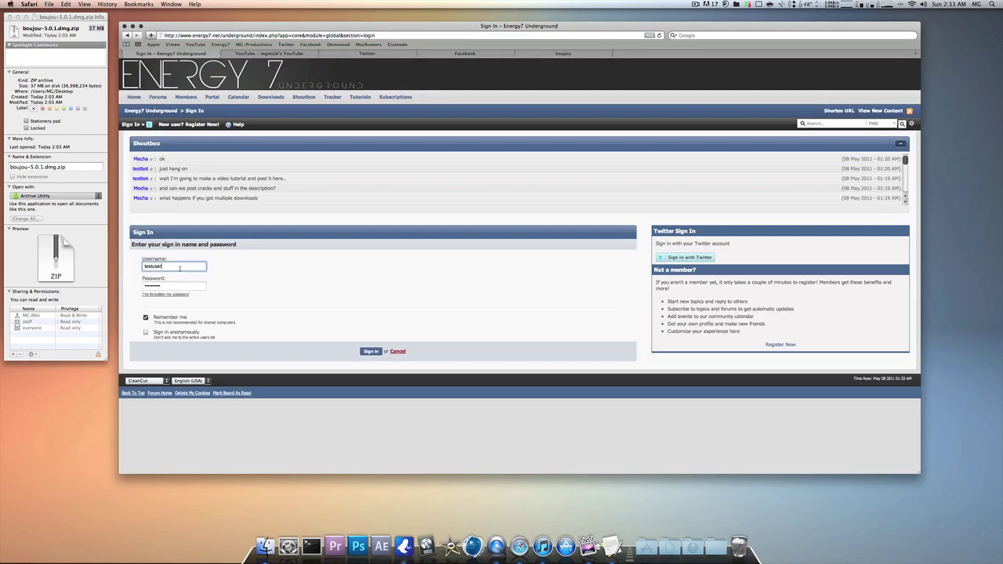
left_click(185, 288)
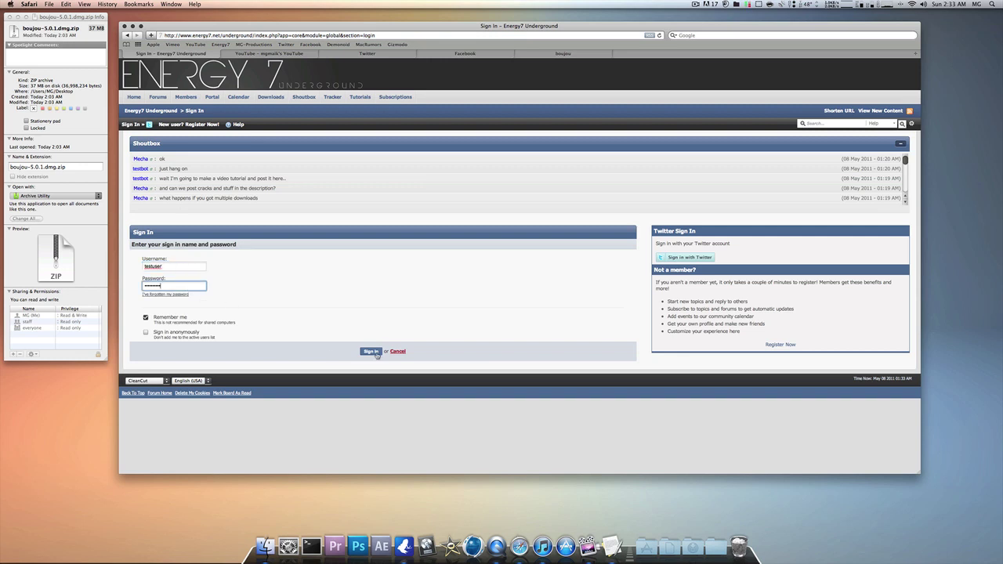
left_click(375, 351)
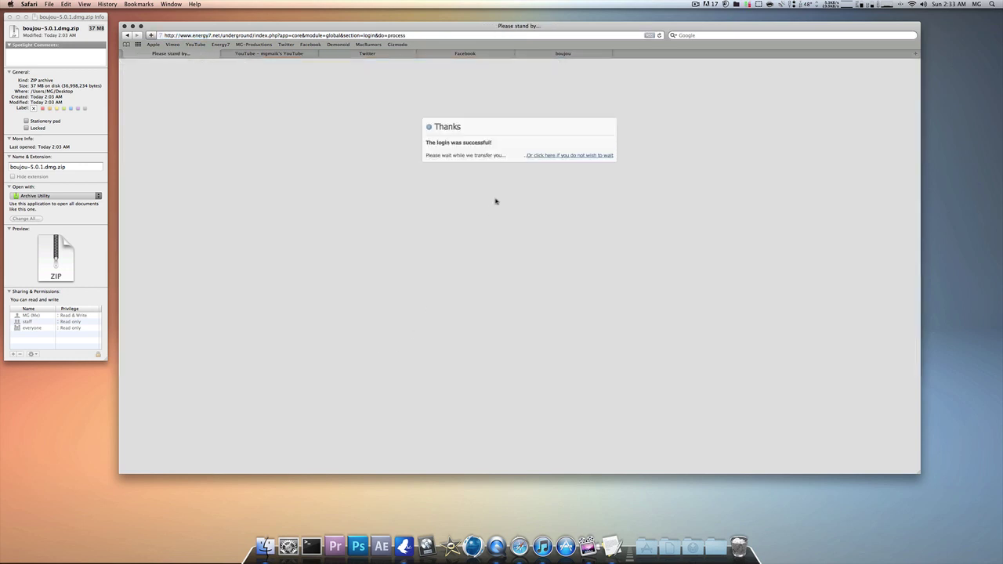
left_click(552, 155)
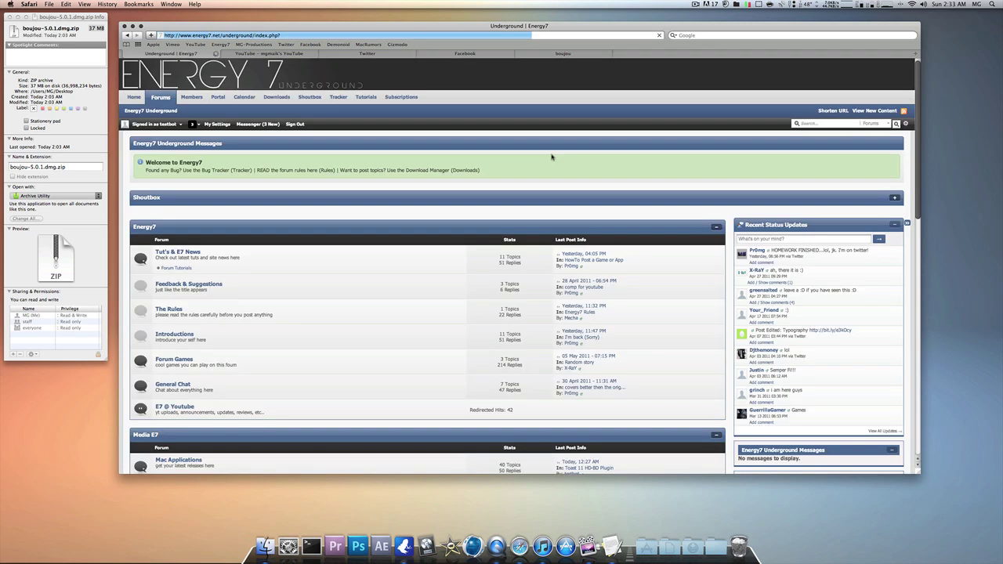
- Start a new file upload in the forum's Downloads section under the Mac Applications category
left_click(282, 98)
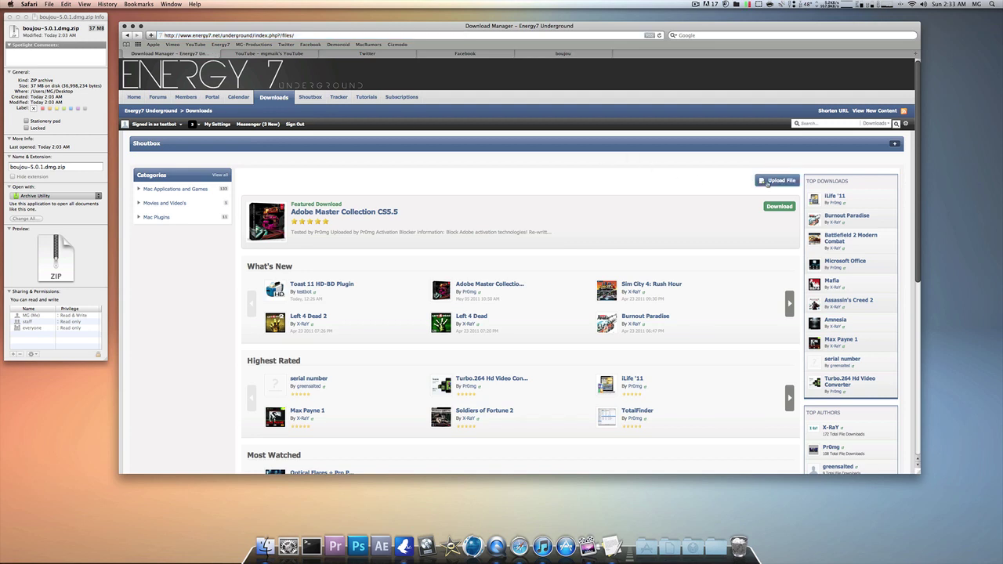
left_click(767, 182)
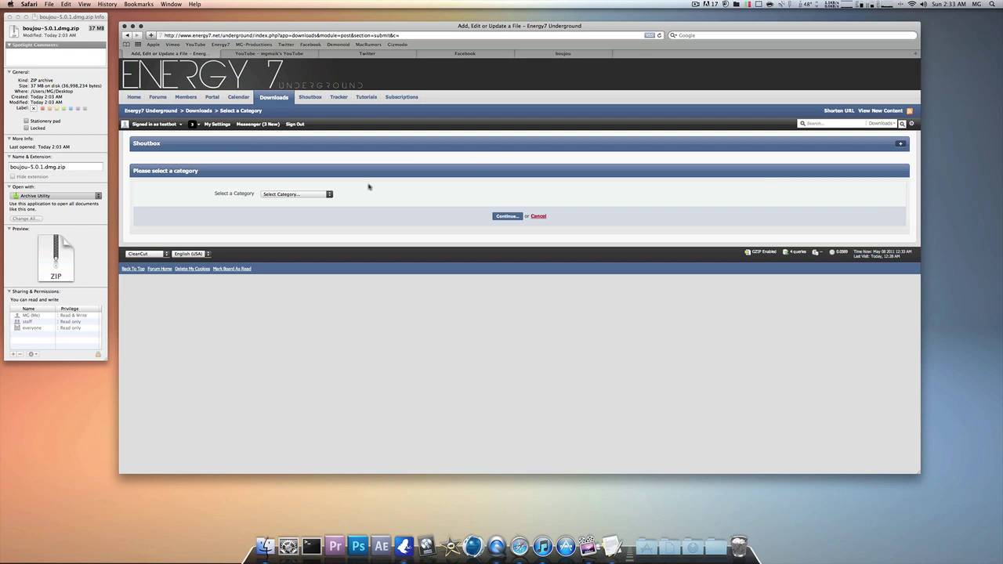
left_click(329, 194)
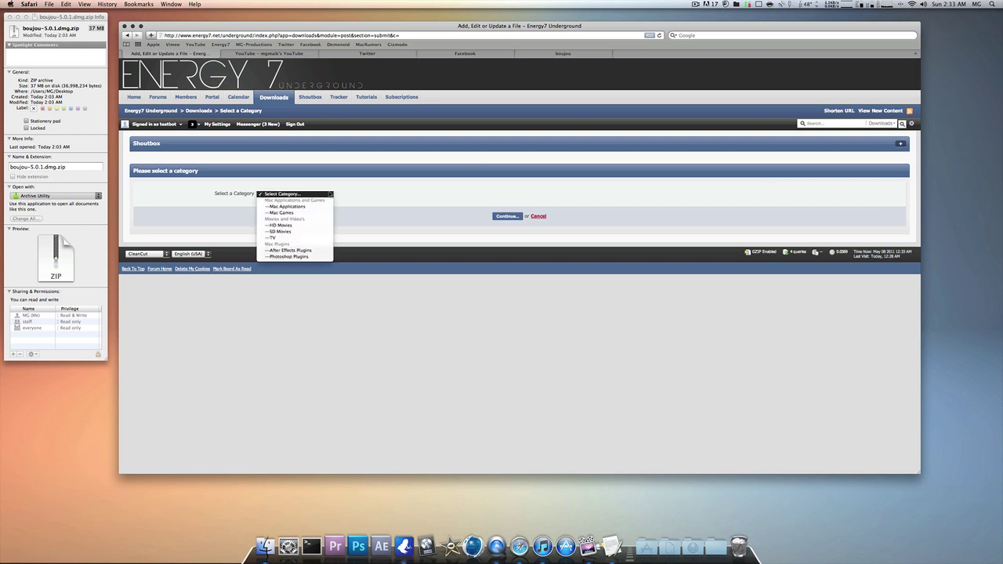
left_click(329, 207)
left_click(504, 218)
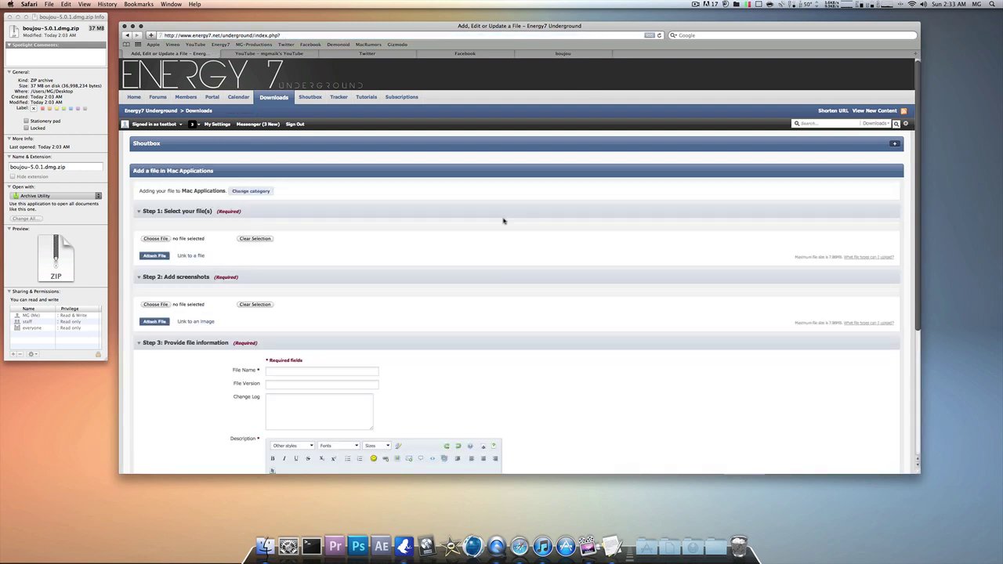
- Go back to the category choice, review the available categories, and continue again with Mac Applications
key("super+bracketleft")
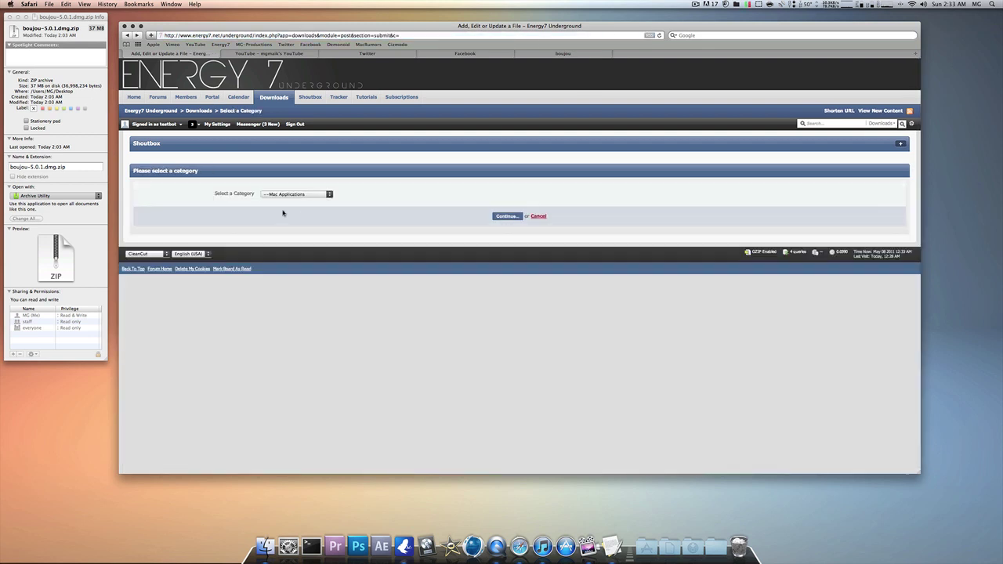
left_click(291, 196)
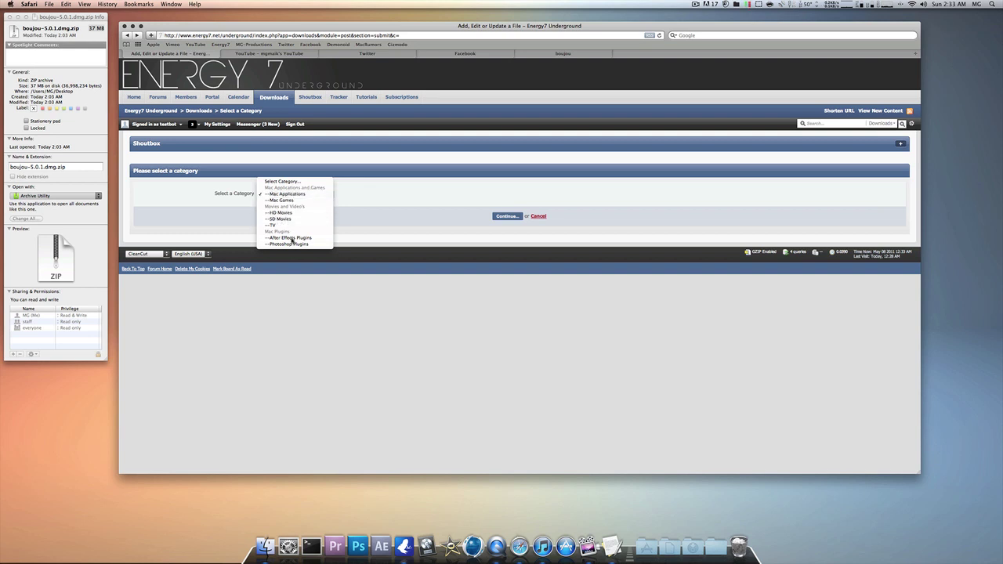
left_click(292, 196)
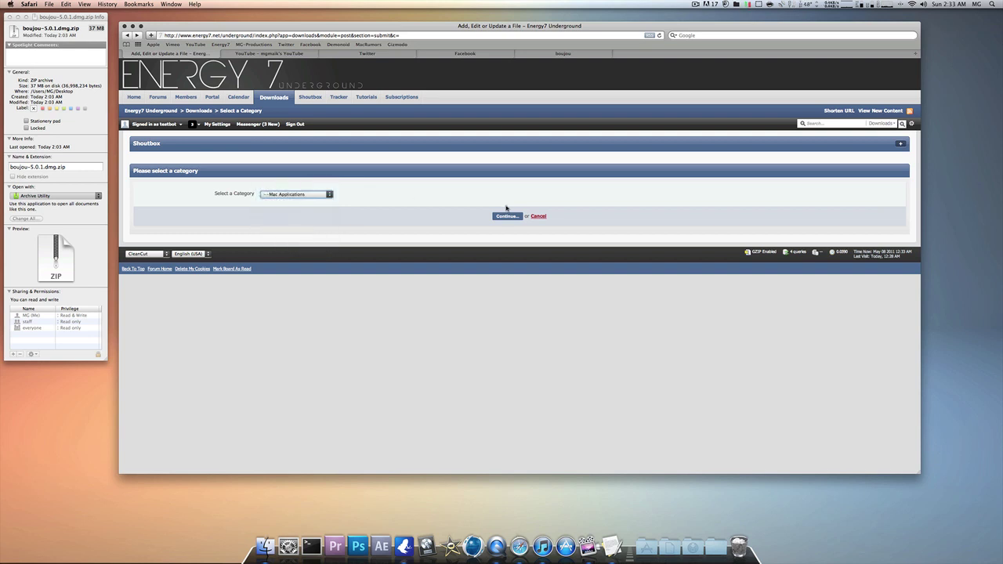
left_click(507, 216)
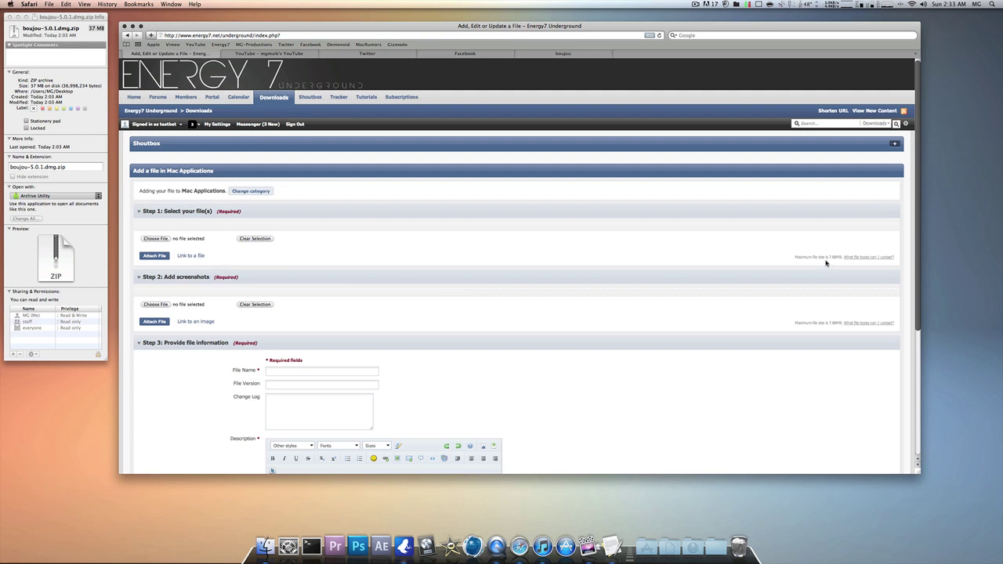
- Check the maximum file size for attachments and open megaupload.com in a new tab
left_click_drag(797, 257, 837, 258)
left_click(744, 260)
double_click(617, 52)
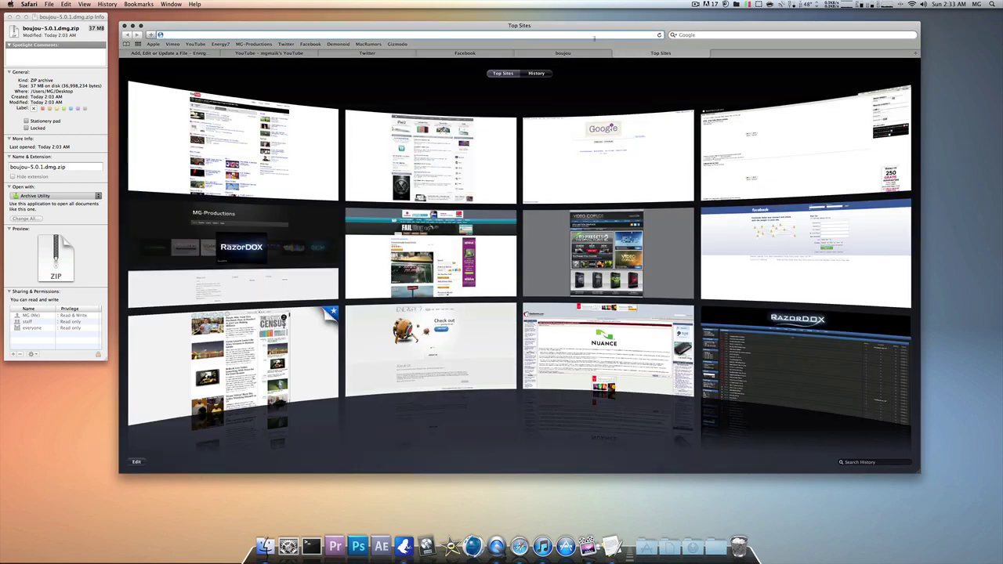
type("megaupload.com/")
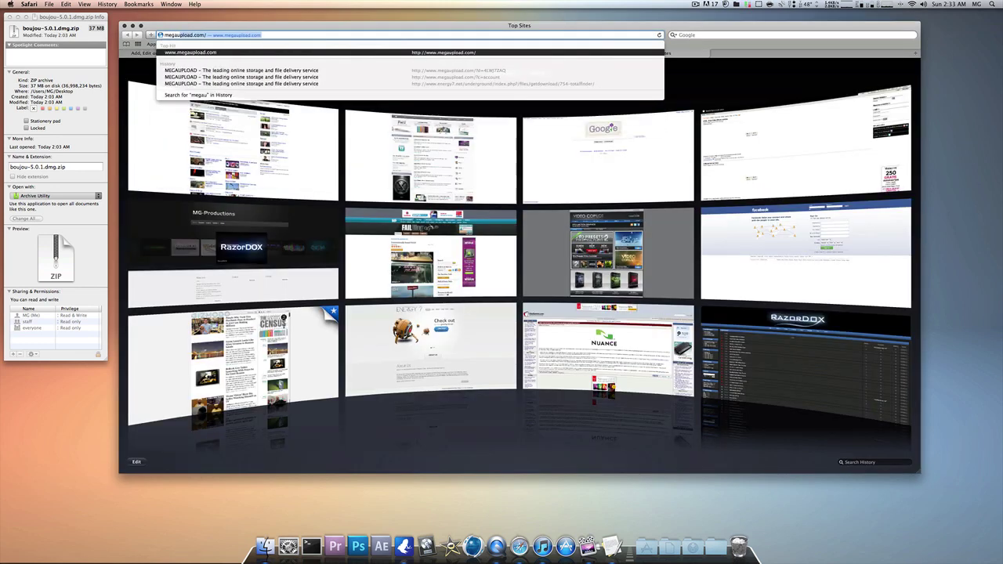
key("Return")
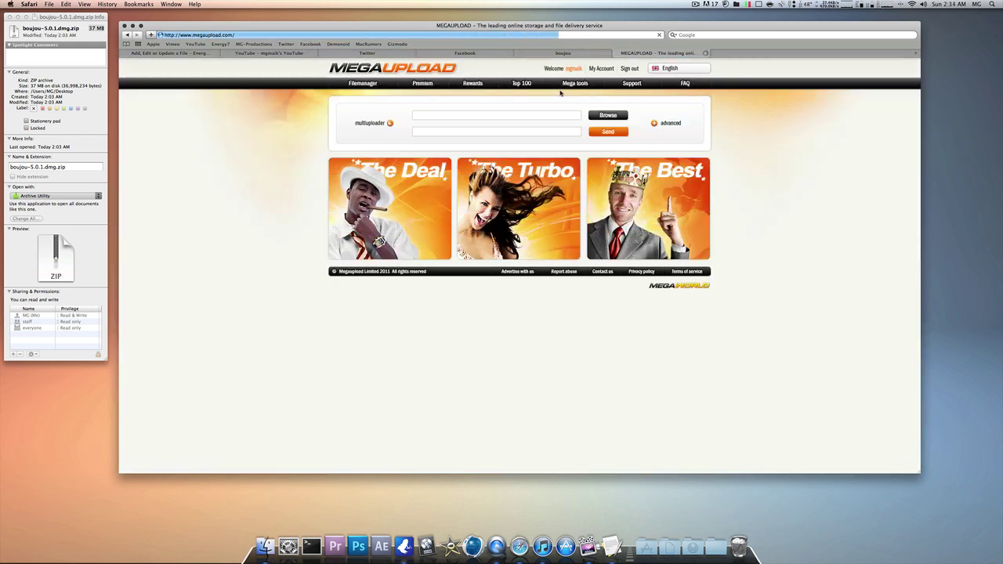
- Upload boujou-5.0.1.dmg.zip from the Desktop to Megaupload with the description "Boujou 5.0 mac"
left_click(604, 120)
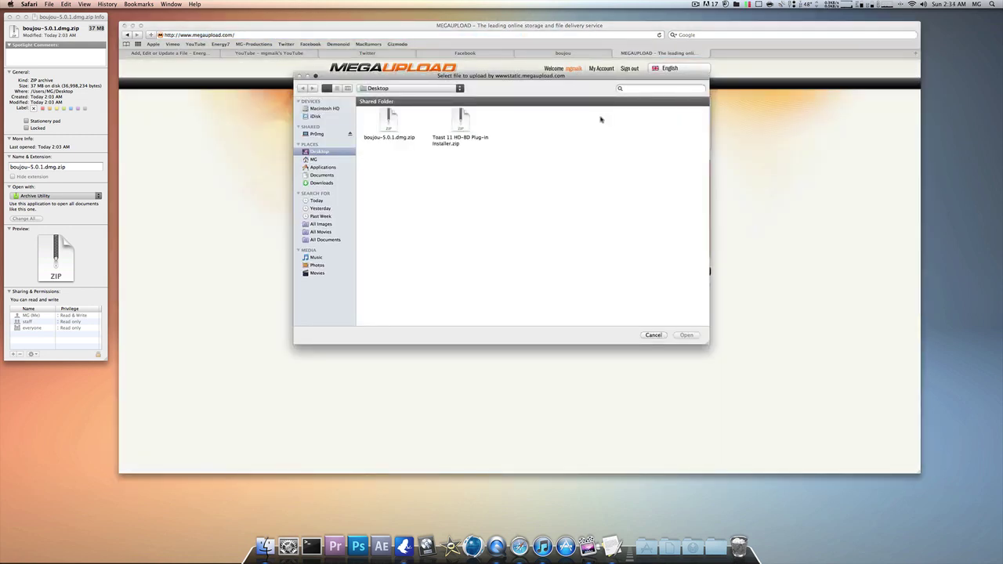
double_click(392, 125)
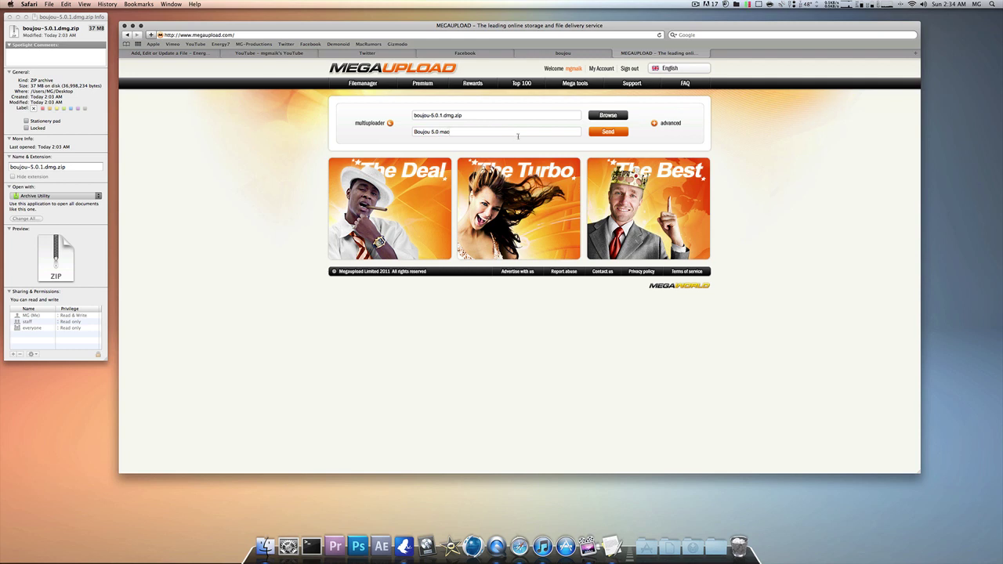
left_click(605, 133)
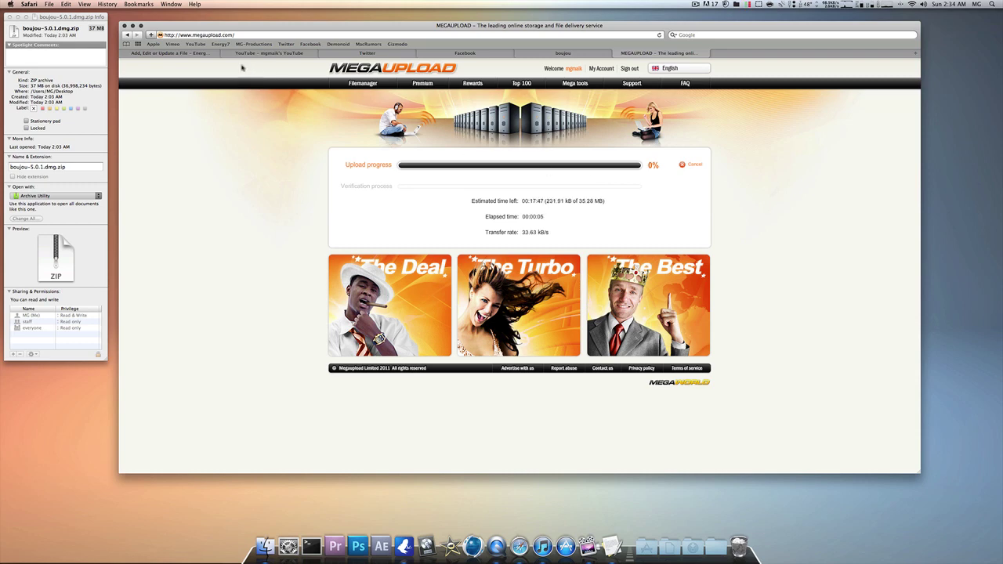
- Return to the forum submission form and add a file link entry with its type set to Required Software
left_click(210, 55)
scroll(362, 266, "down", 2)
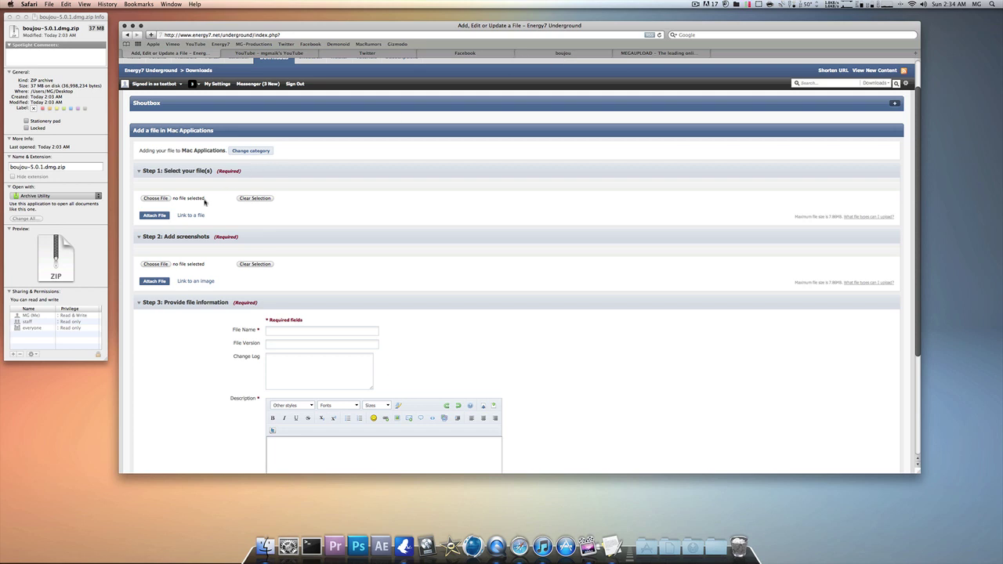
left_click(185, 216)
left_click(173, 192)
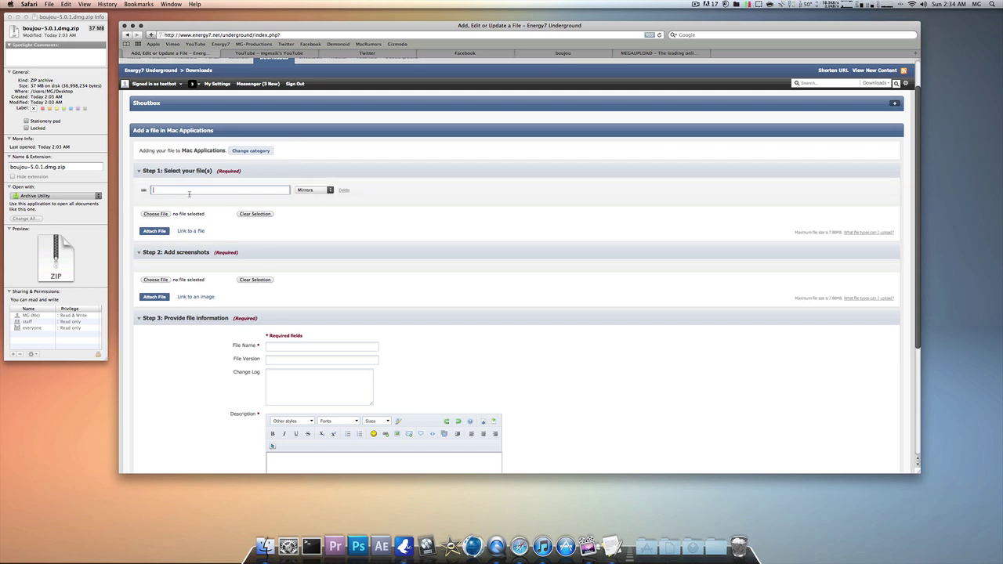
left_click(315, 191)
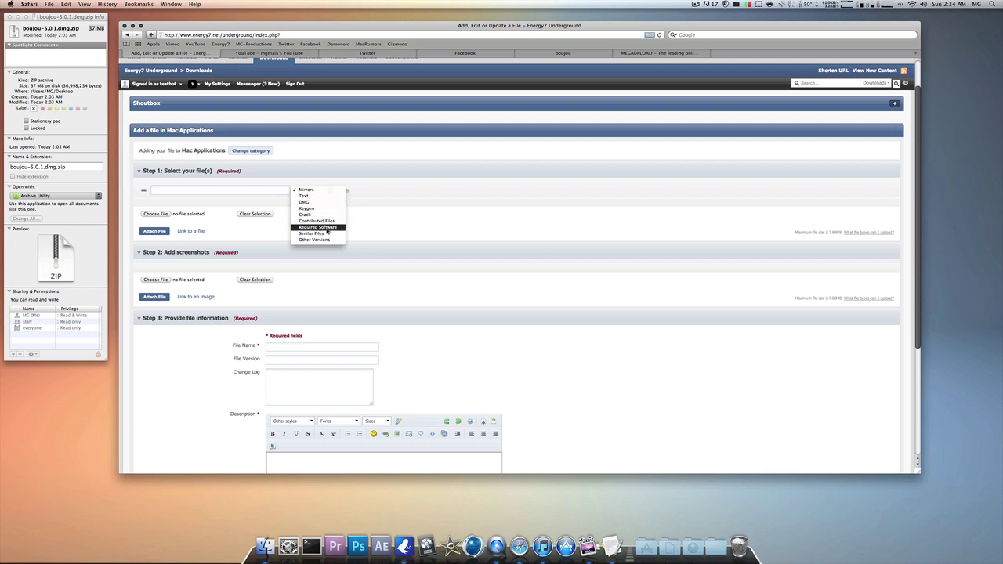
left_click(327, 229)
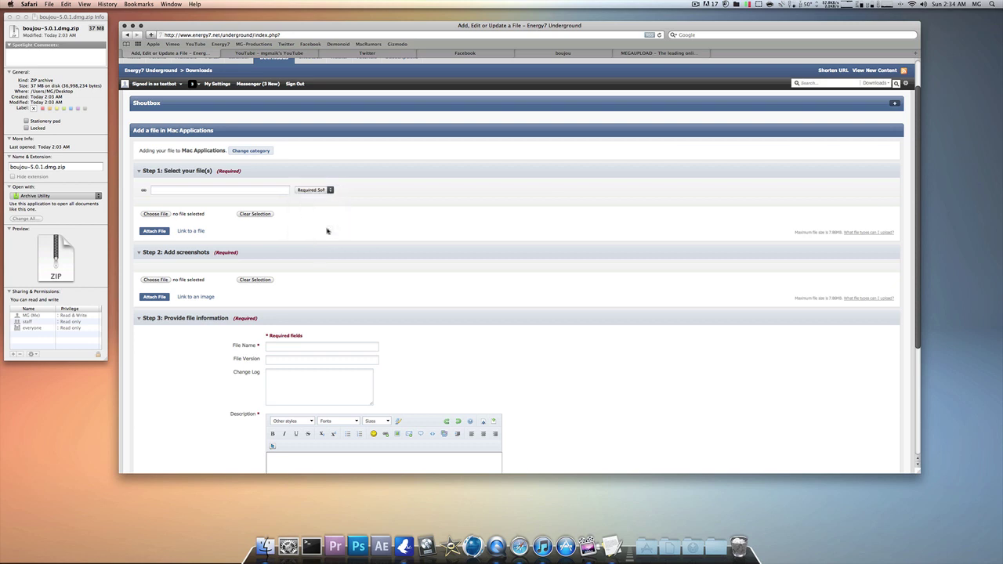
- Copy the image address of the boujou logo from the open boujou website
left_click(588, 53)
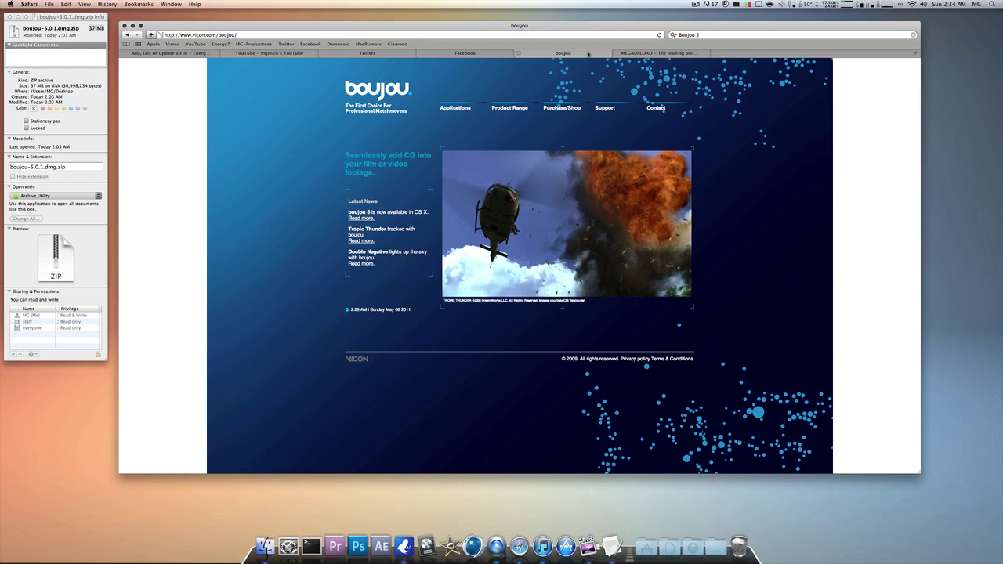
right_click(389, 92)
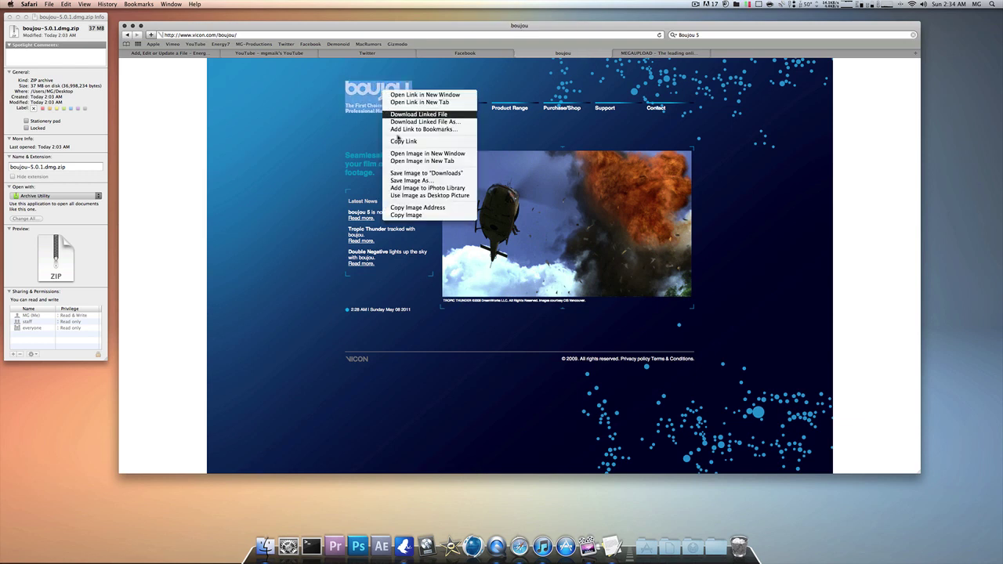
left_click(424, 208)
- Add the copied logo address as an image link in the submission's screenshots and make it the main screenshot
left_click(194, 53)
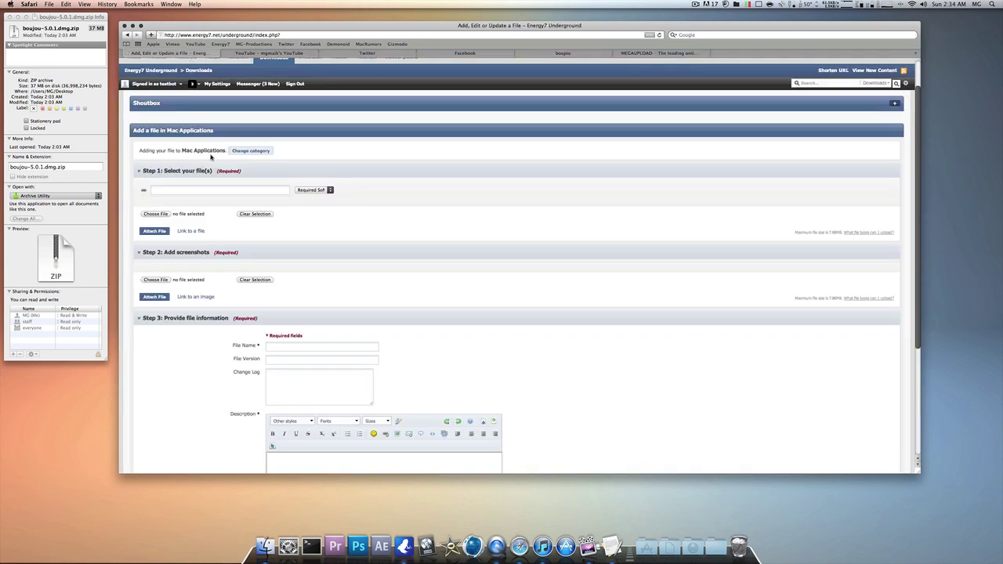
left_click(182, 296)
left_click(185, 270)
right_click(185, 270)
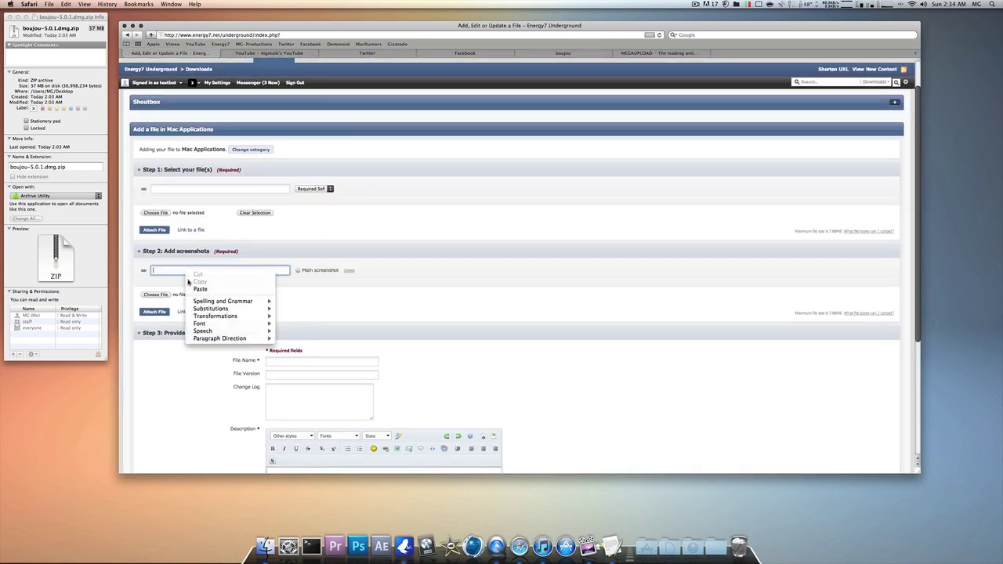
left_click(199, 289)
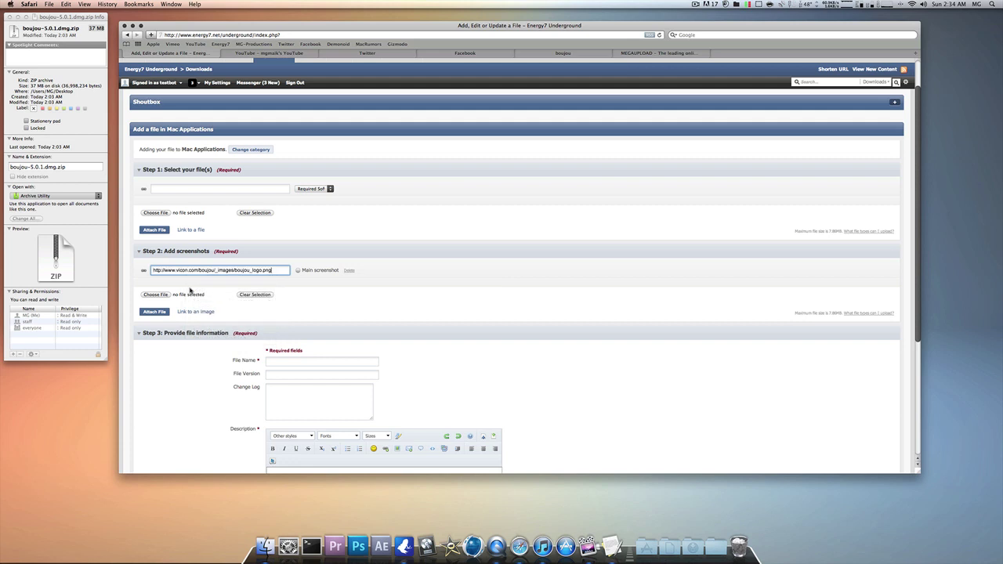
left_click(297, 270)
- Enter Boujou as the file name and 5.0.1 as the file version
scroll(313, 396, "down", 1)
left_click(307, 346)
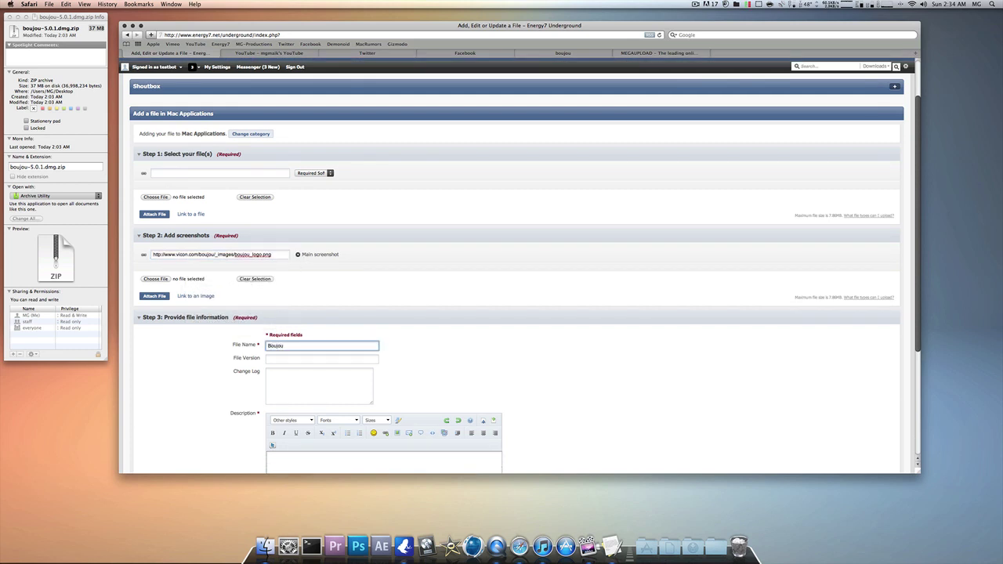
left_click(294, 358)
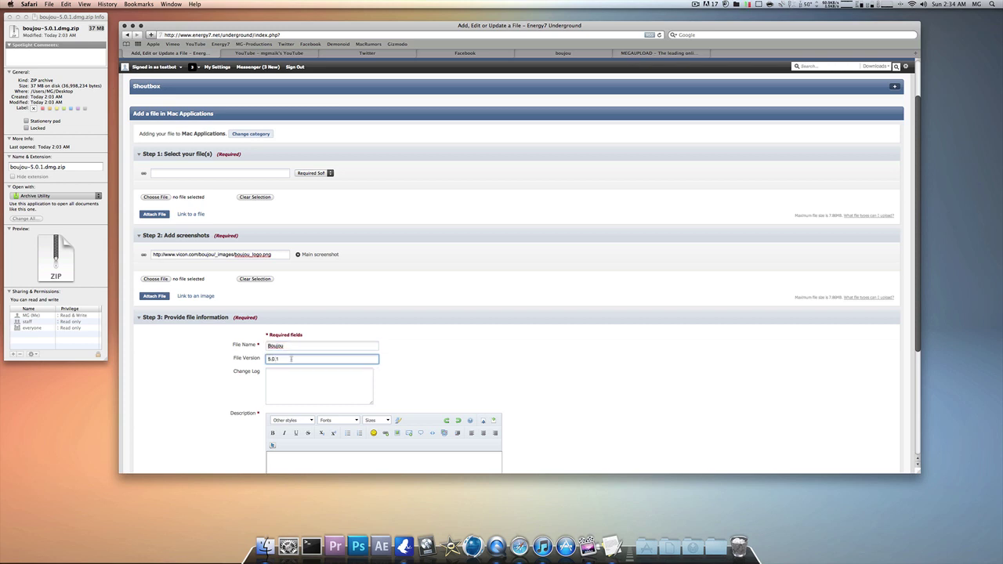
- Copy the entire boujou description from the untitled TextEdit document into the submission's Description field
scroll(292, 358, "down", 3)
left_click(306, 397)
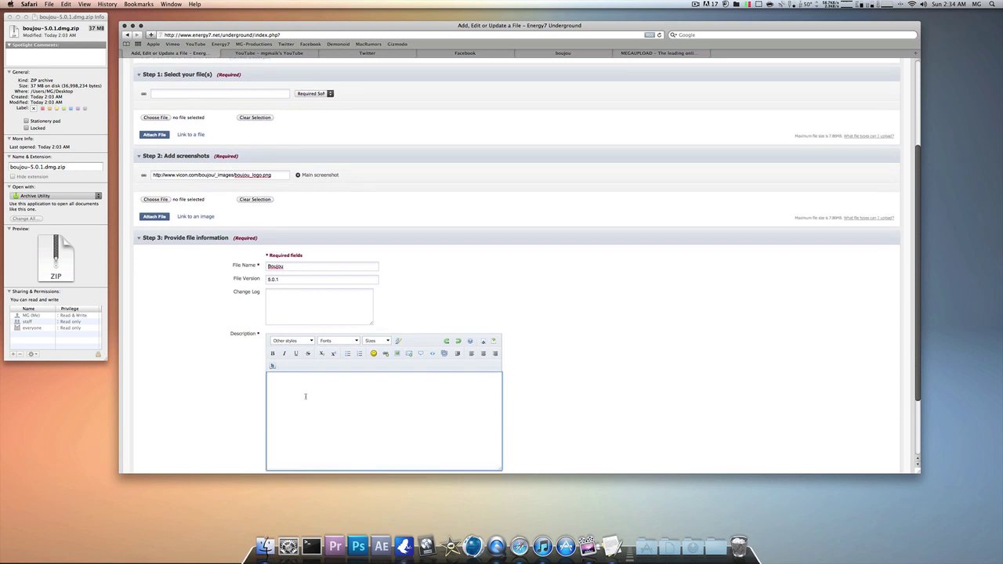
scroll(305, 396, "down", 2)
left_click(610, 546)
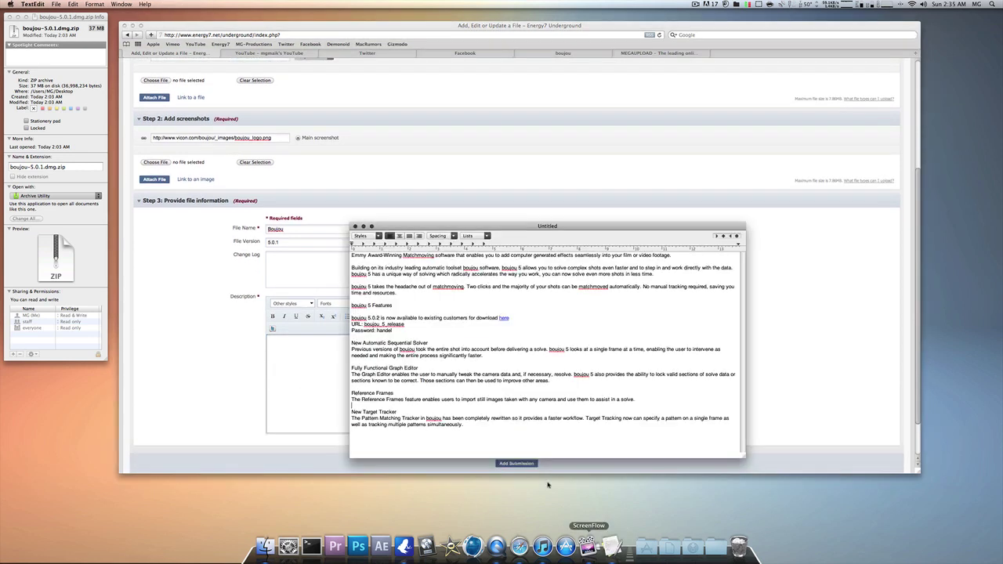
key("super+a")
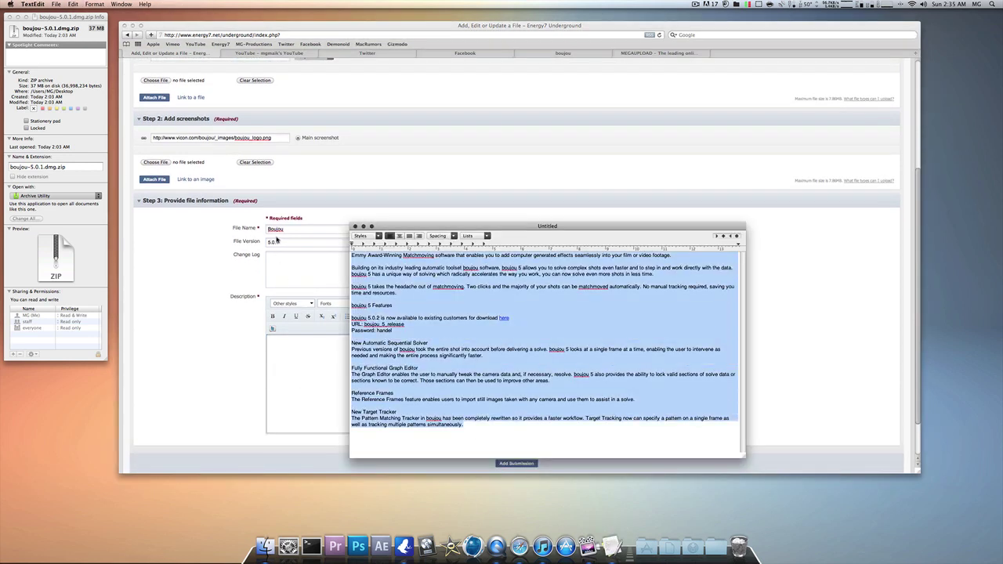
left_click(310, 349)
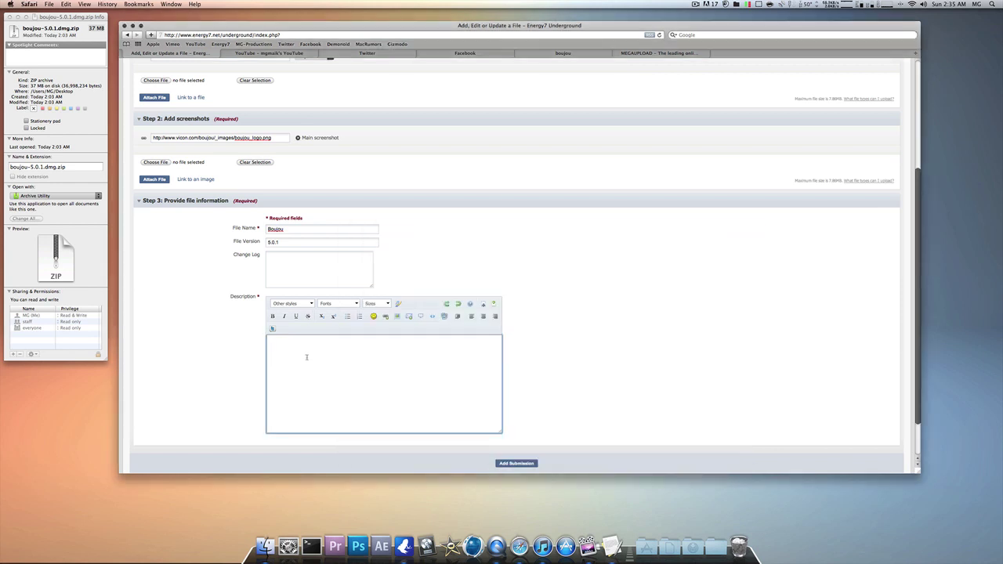
key("super+v")
scroll(391, 369, "up", 2)
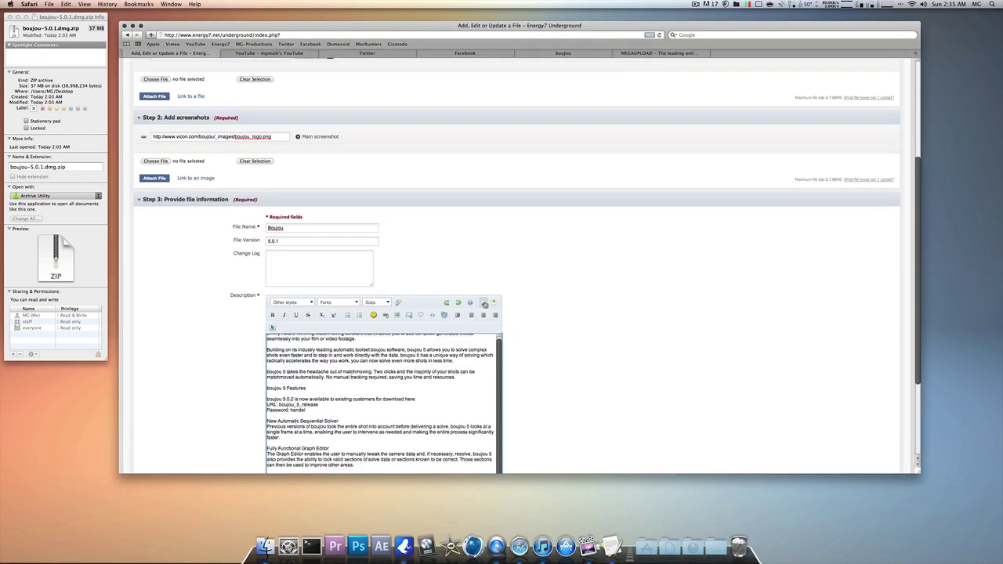
- Make the "boujou 5 Features" and "New Automatic Sequential Solver" headings bold in the submission's description
scroll(577, 346, "down", 2)
scroll(549, 339, "down", 2)
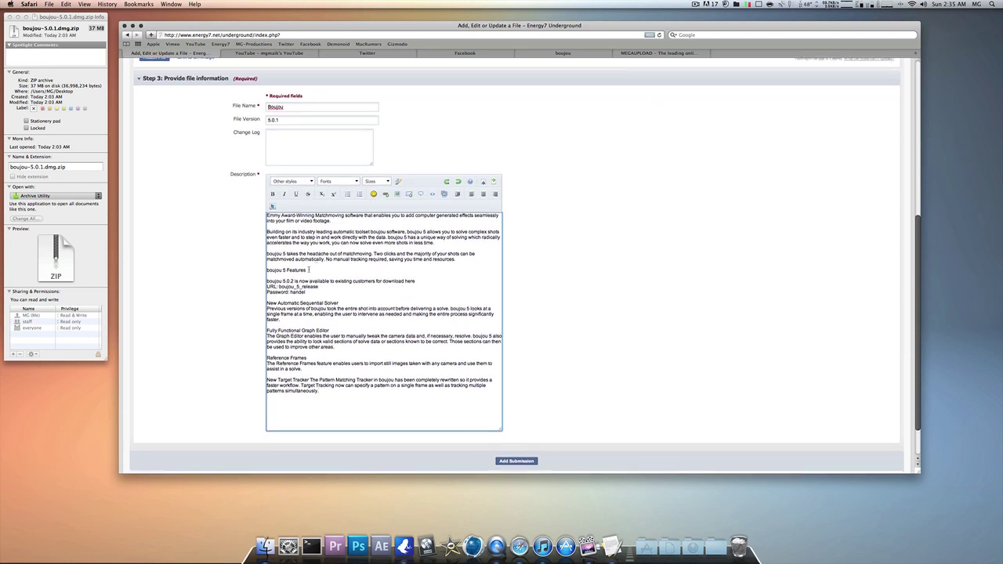
left_click_drag(308, 269, 267, 270)
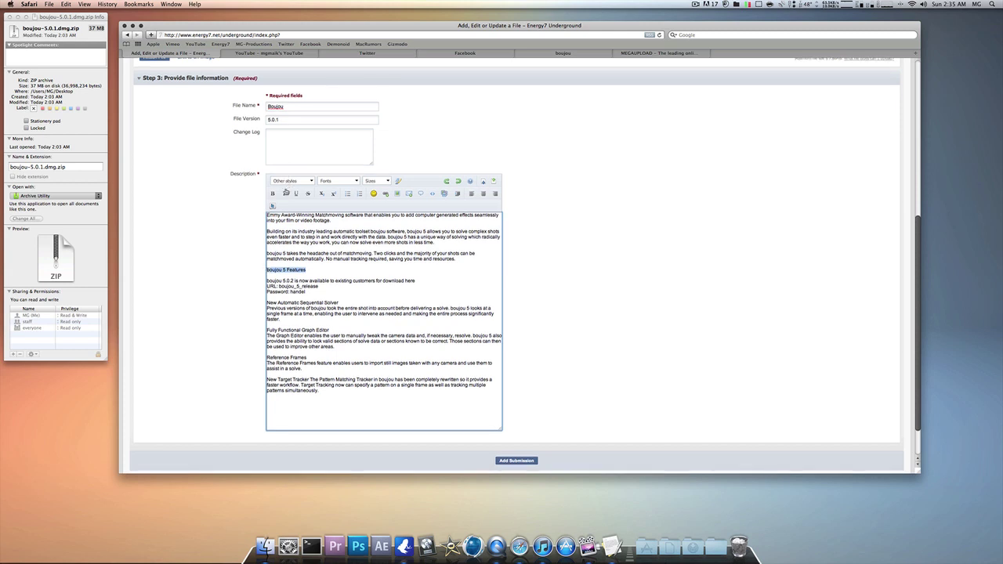
left_click(273, 194)
scroll(329, 285, "down", 1)
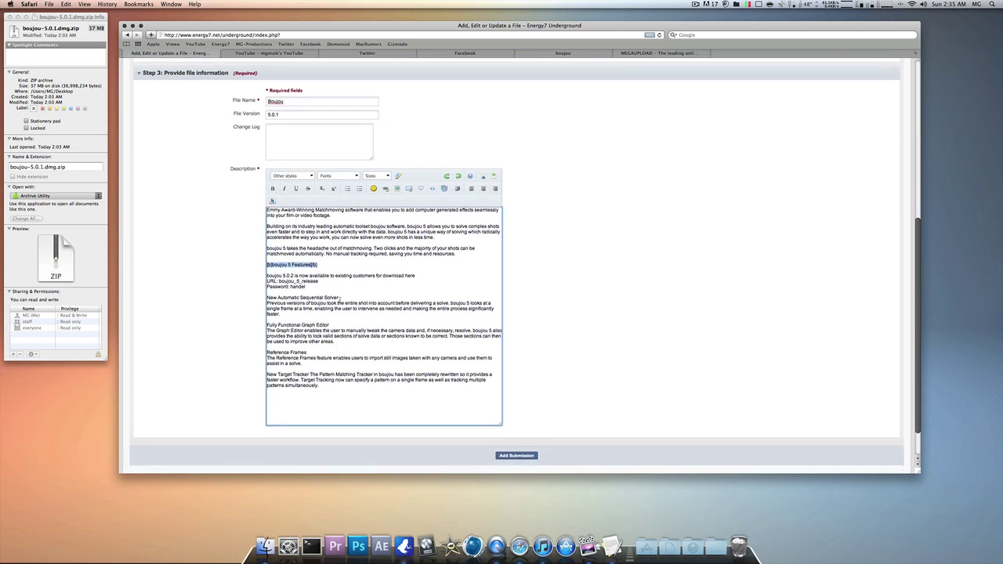
left_click_drag(340, 300, 266, 298)
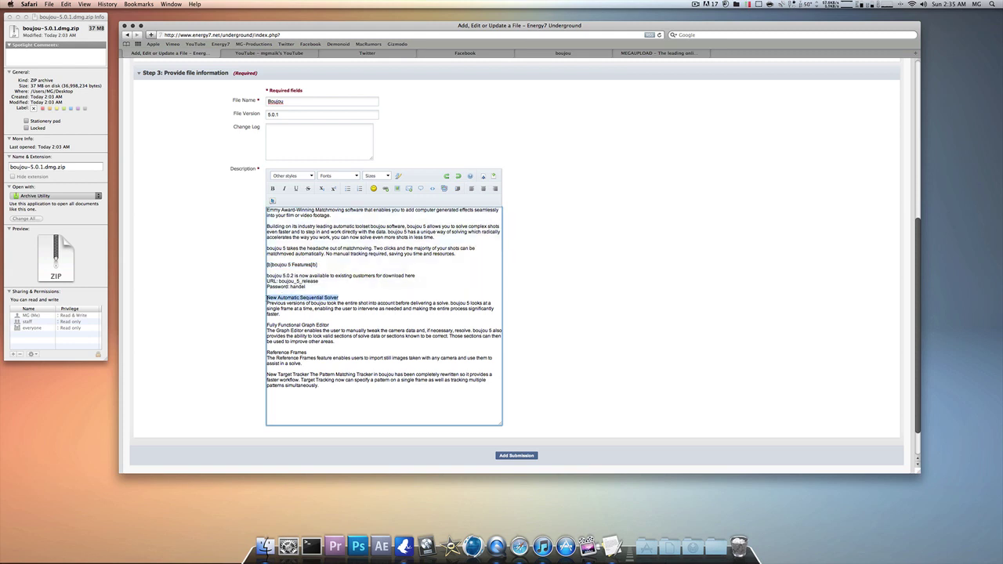
left_click(273, 188)
scroll(339, 325, "down", 1)
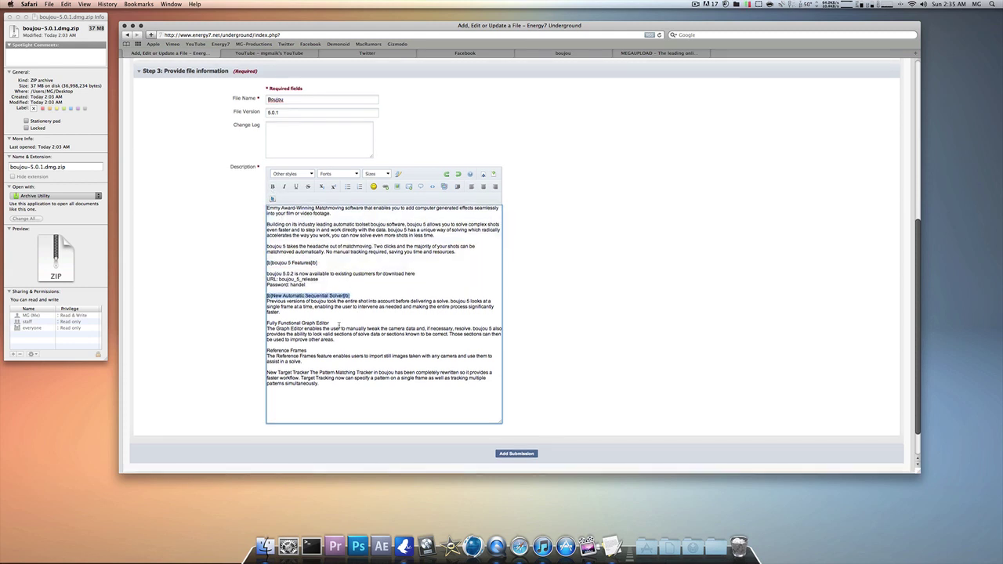
- Make the "Fully Functional Graph Editor" and "Reference Frames" headings bold in the description
left_click_drag(332, 323, 267, 323)
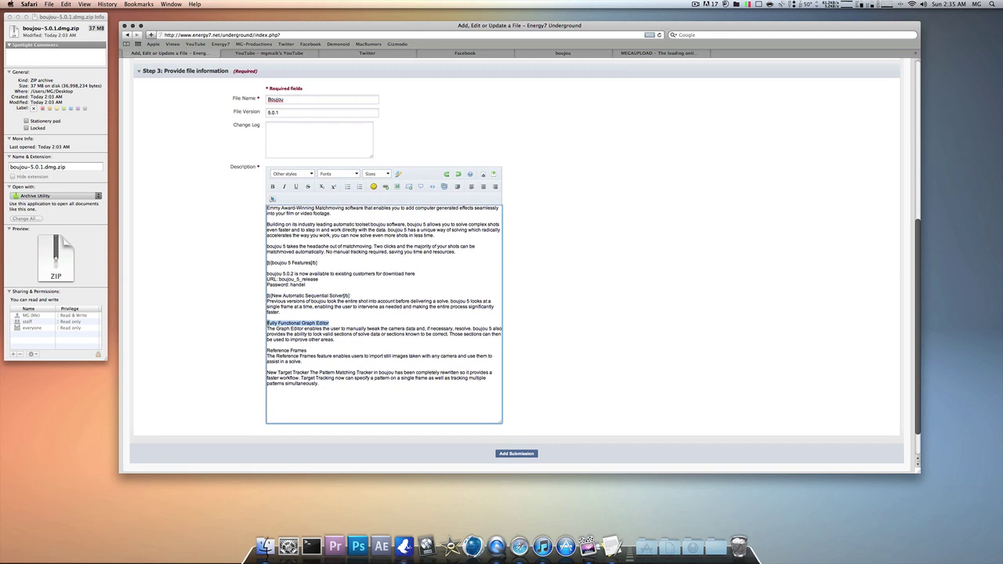
left_click(272, 187)
left_click_drag(307, 351, 267, 350)
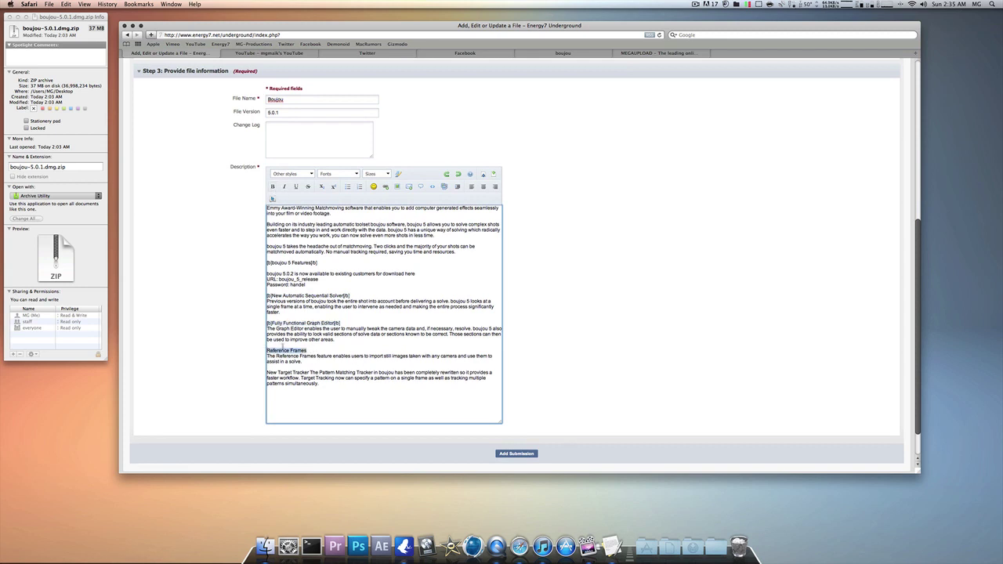
scroll(282, 345, "up", 1)
left_click(273, 191)
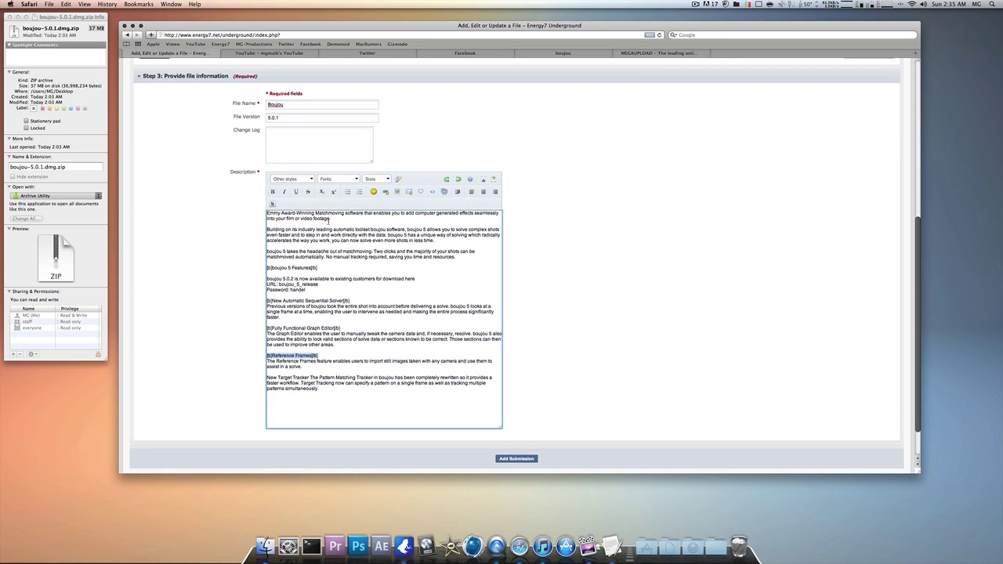
- Make the description's opening sentence about Emmy Award-Winning Matchmoving software bold
left_click_drag(330, 220, 263, 217)
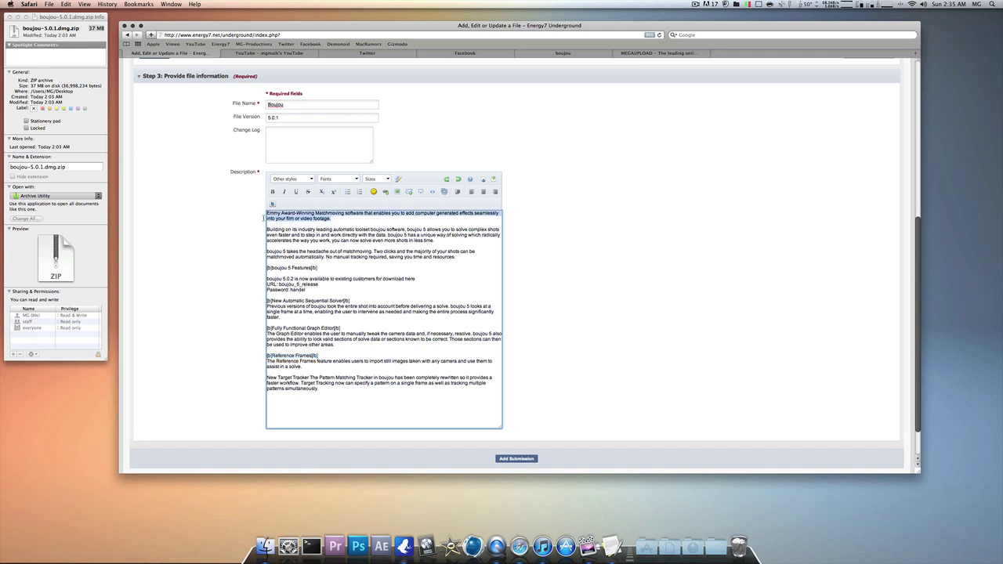
left_click(272, 191)
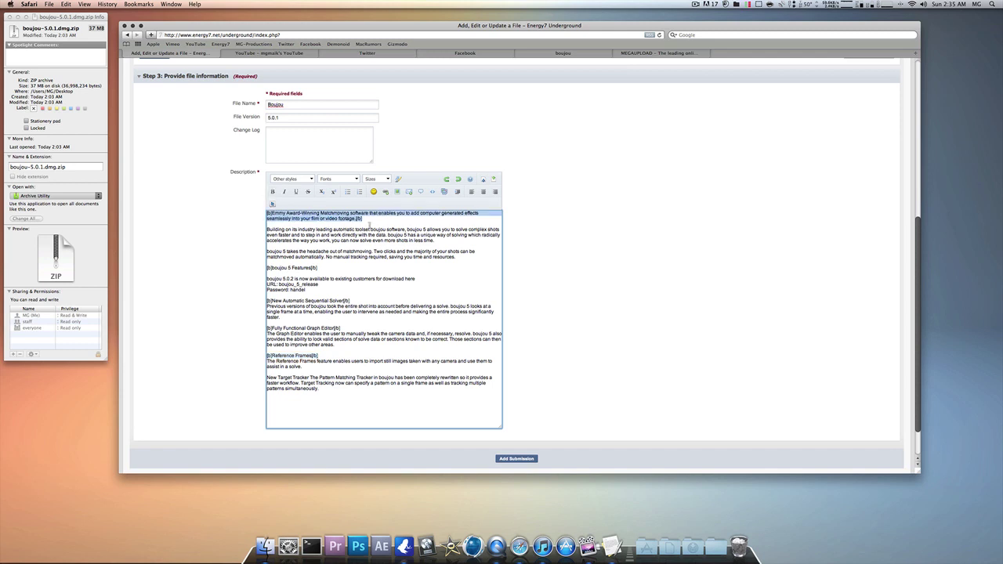
left_click(369, 224)
- Add three more file links to the submission and set their types to Text, DMG and Crack
scroll(372, 224, "up", 5)
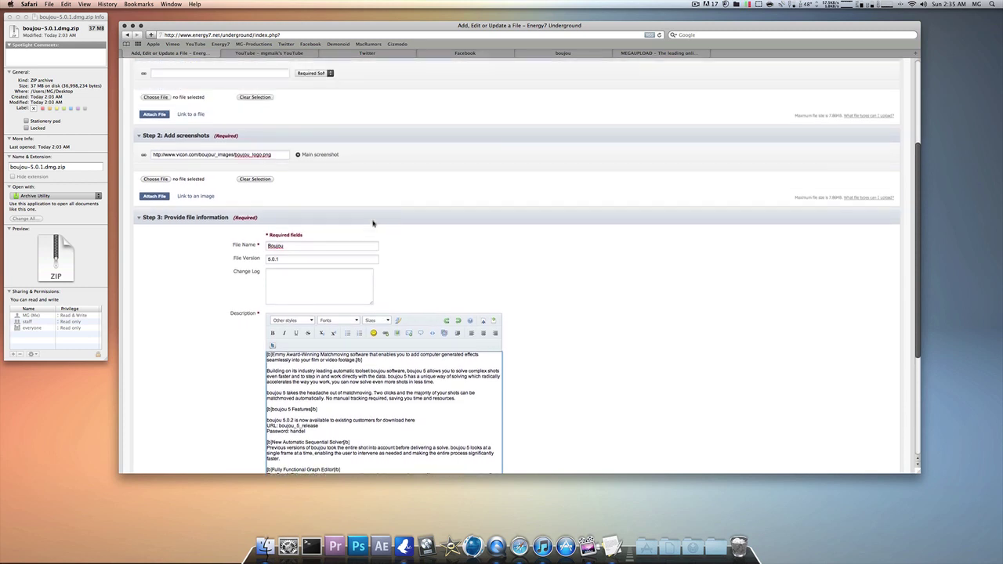
scroll(372, 223, "up", 3)
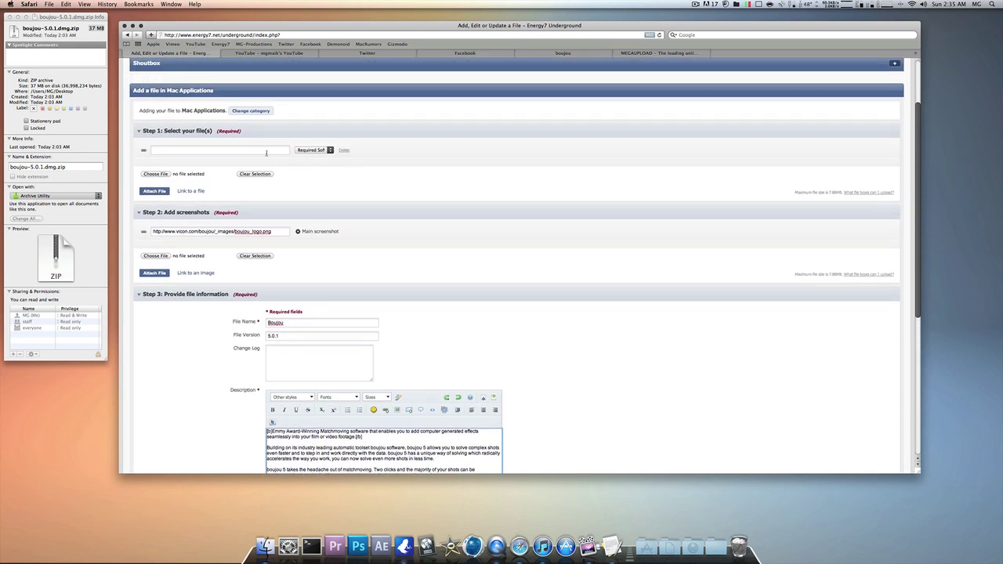
left_click(266, 153)
left_click(197, 192)
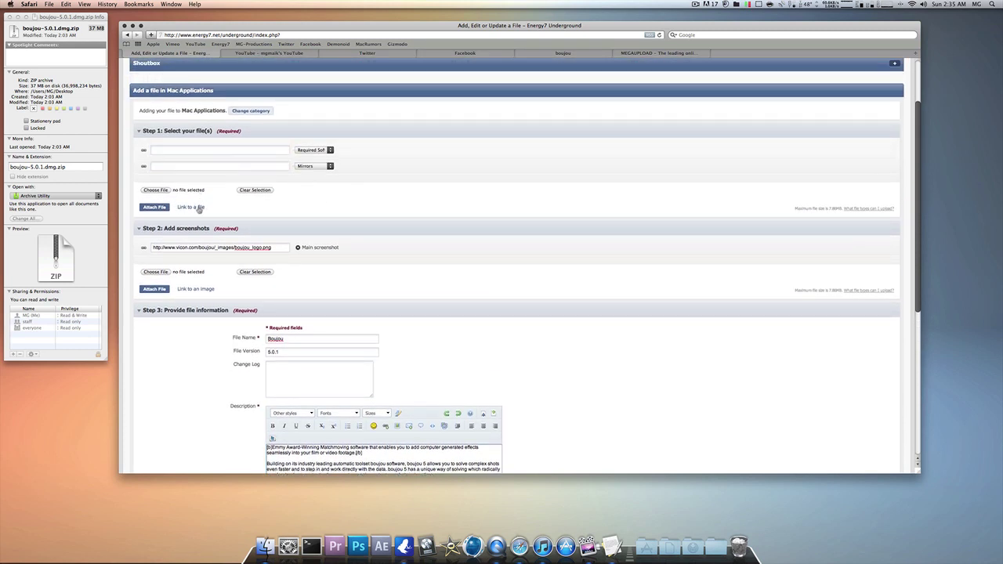
left_click(198, 209)
left_click(197, 224)
left_click(313, 167)
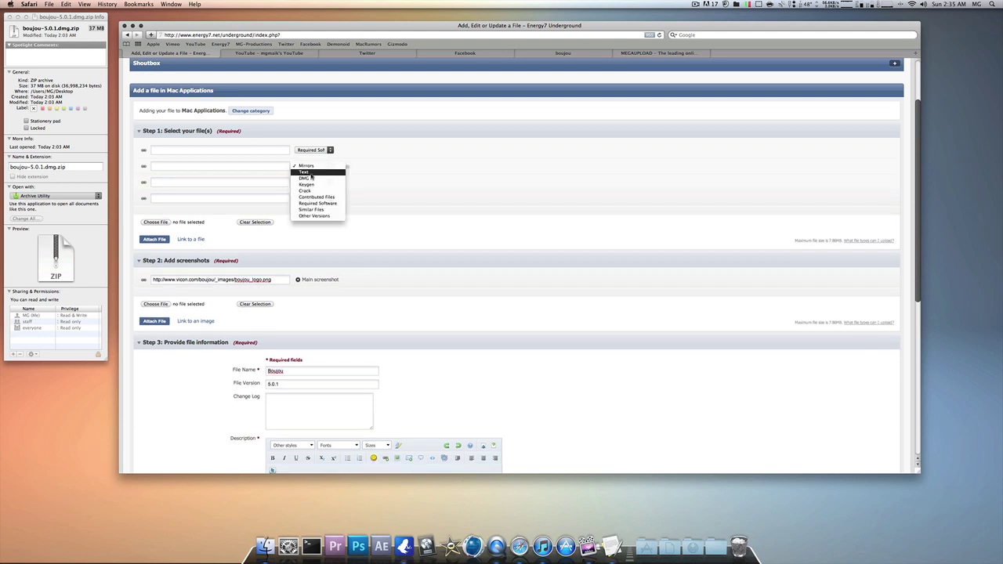
left_click(311, 173)
left_click(314, 181)
left_click(314, 194)
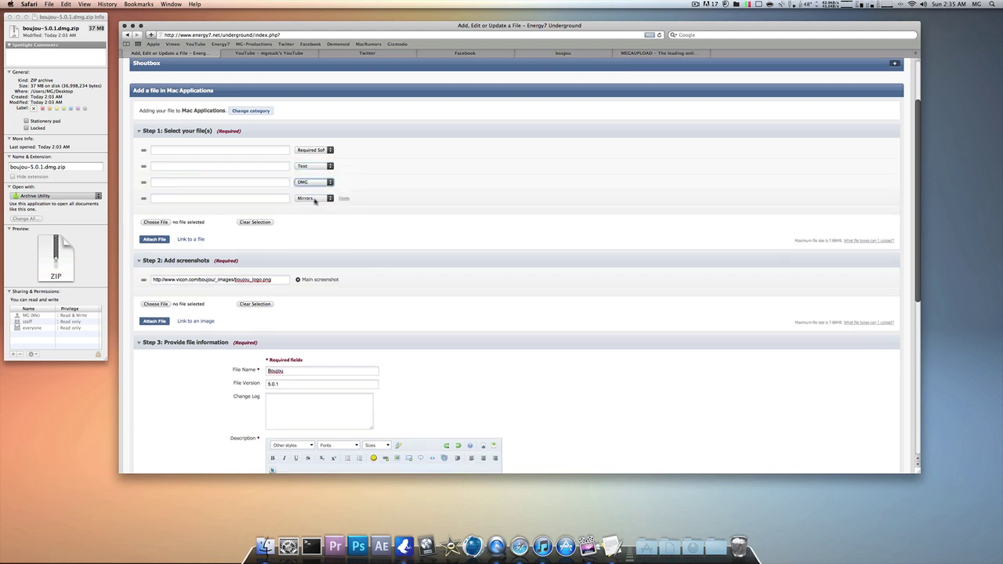
left_click(314, 198)
left_click(327, 224)
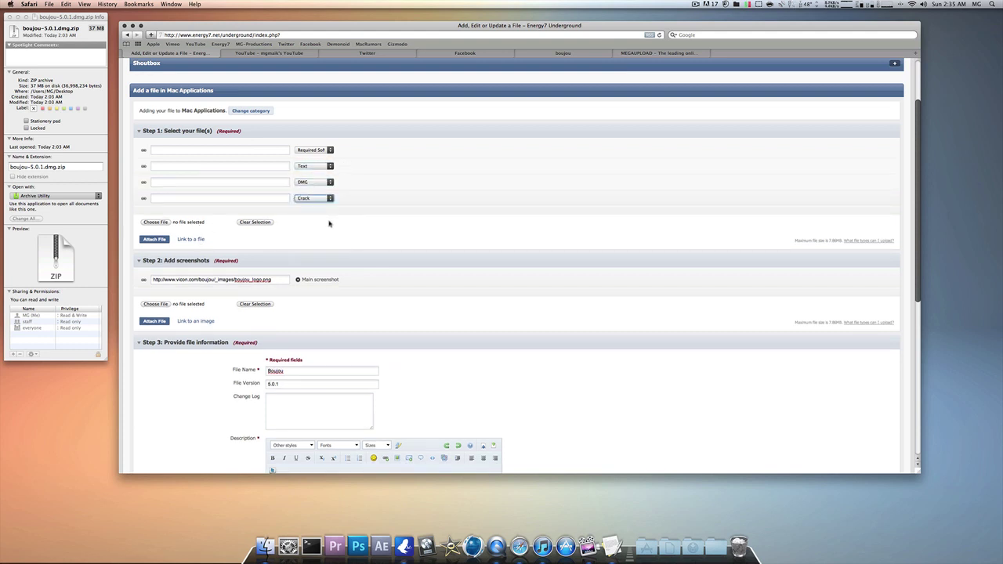
- Remove the three extra file links of types Text, DMG and Crack from the submission
left_click(341, 198)
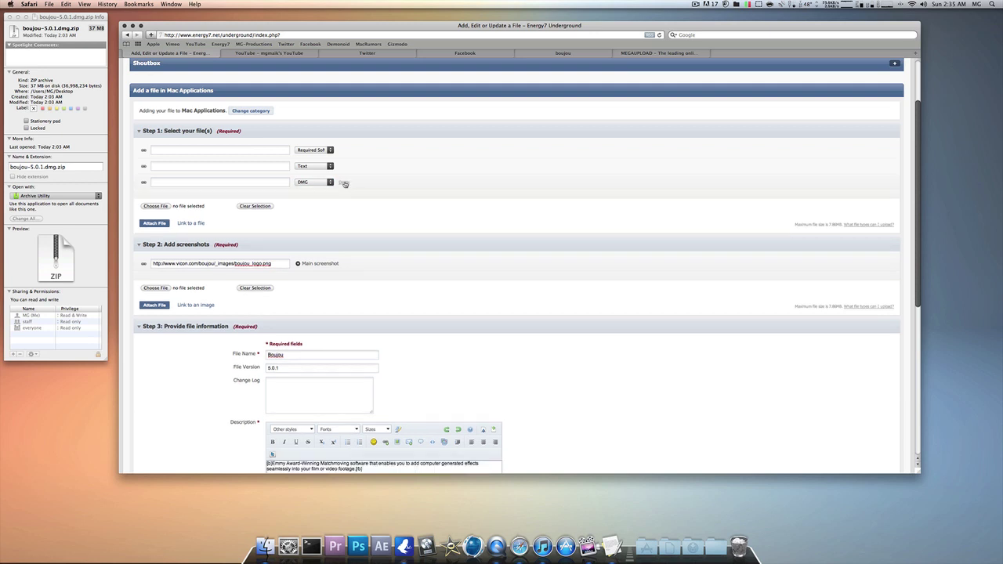
left_click(344, 183)
left_click(344, 167)
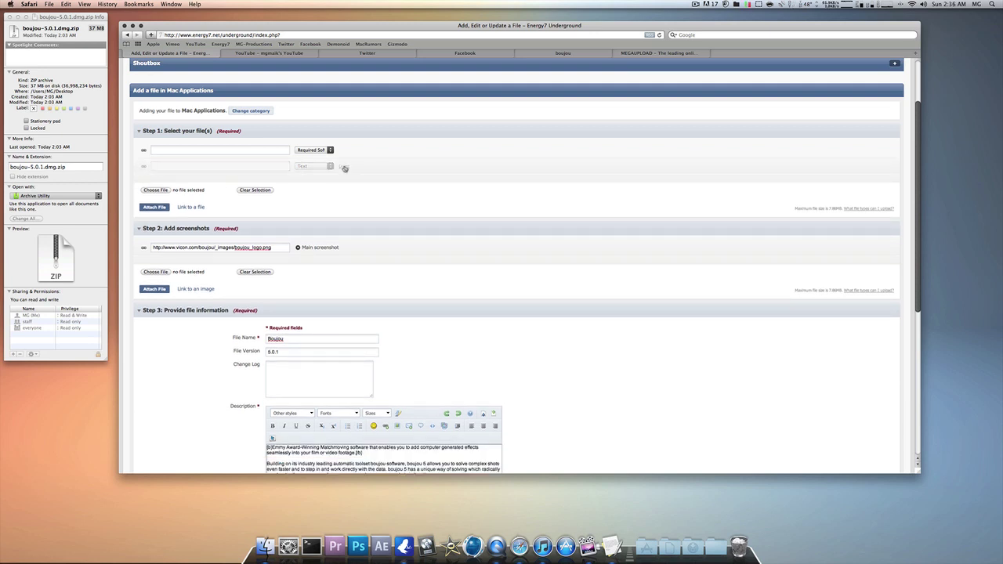
- Copy the download link of boujou-5.0.1.dmg.zip from the Megaupload page into the submission's remaining file link field
left_click(271, 152)
scroll(329, 133, "up", 2)
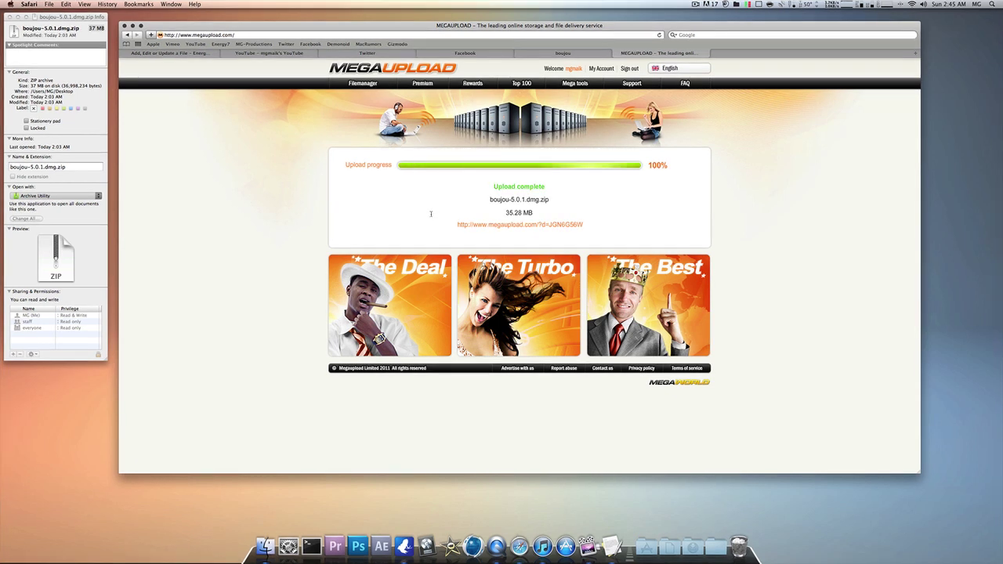
left_click_drag(579, 229, 452, 229)
key("super+c")
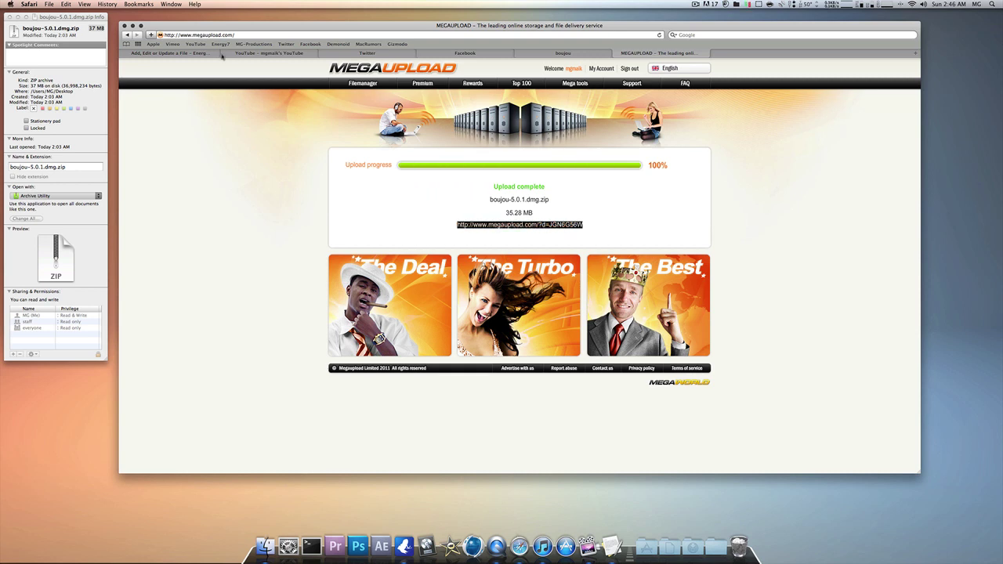
left_click(202, 53)
key("super+v")
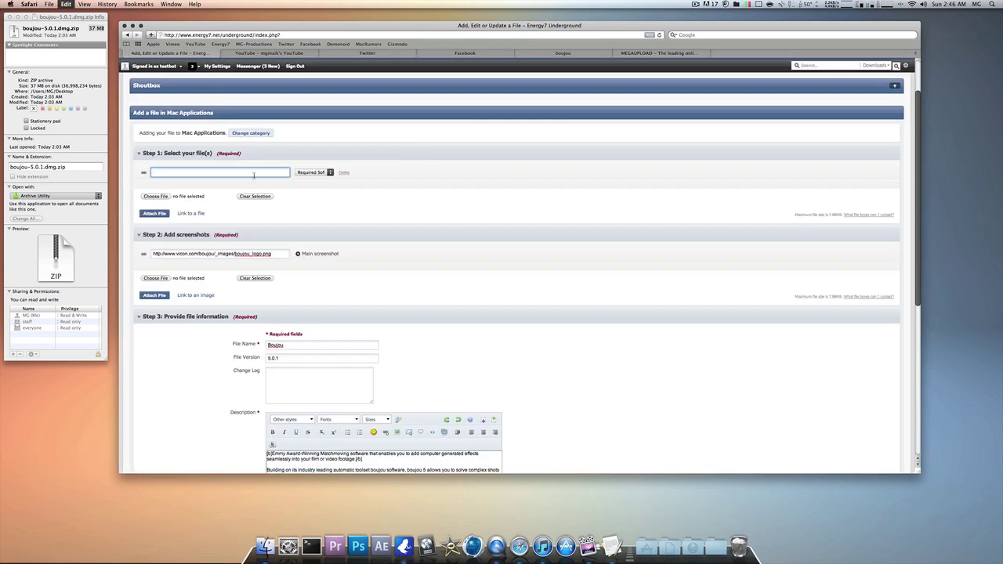
- Submit the completed Boujou file entry and go straight to its file page without waiting for the redirect
scroll(274, 208, "down", 5)
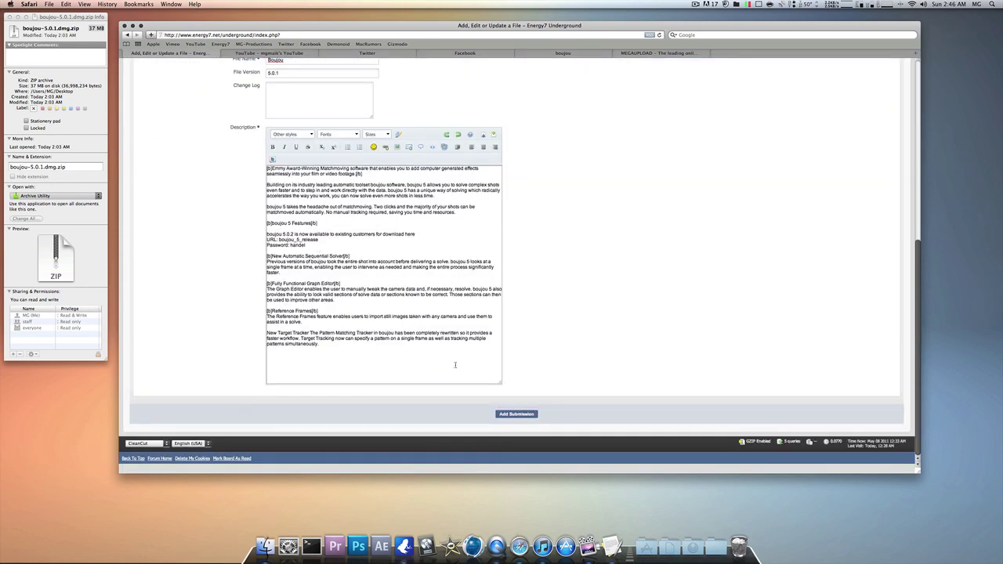
left_click(505, 414)
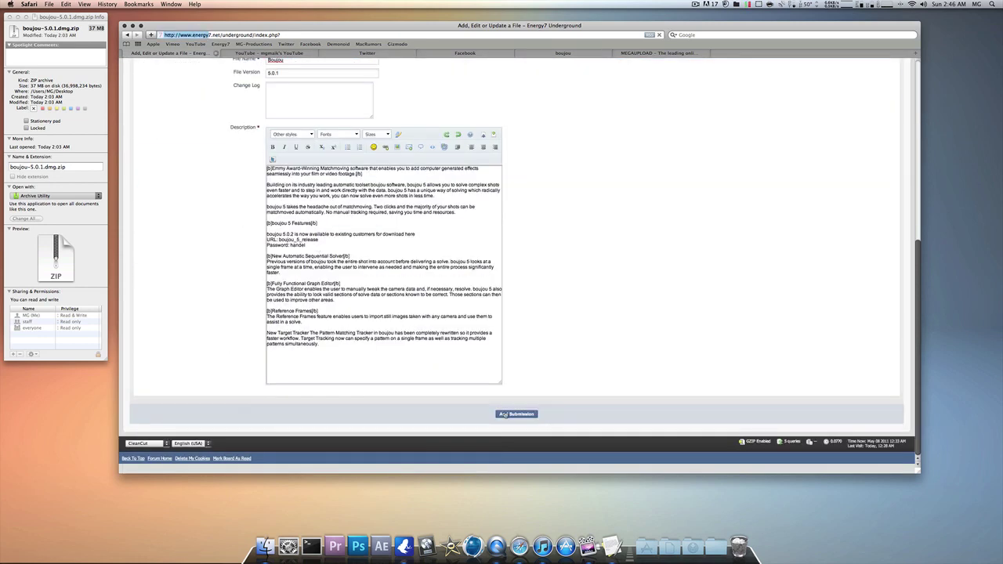
left_click(504, 415)
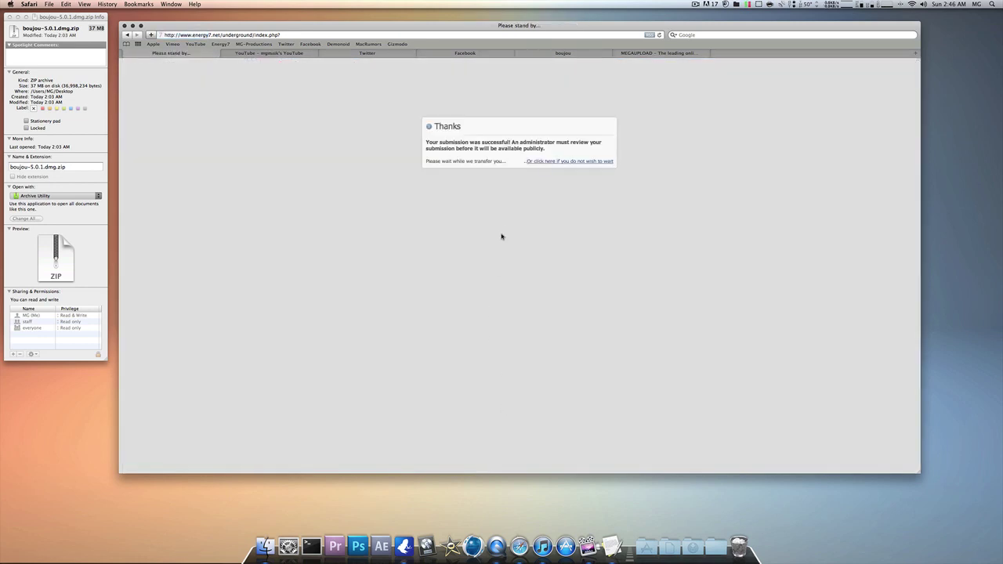
left_click(543, 162)
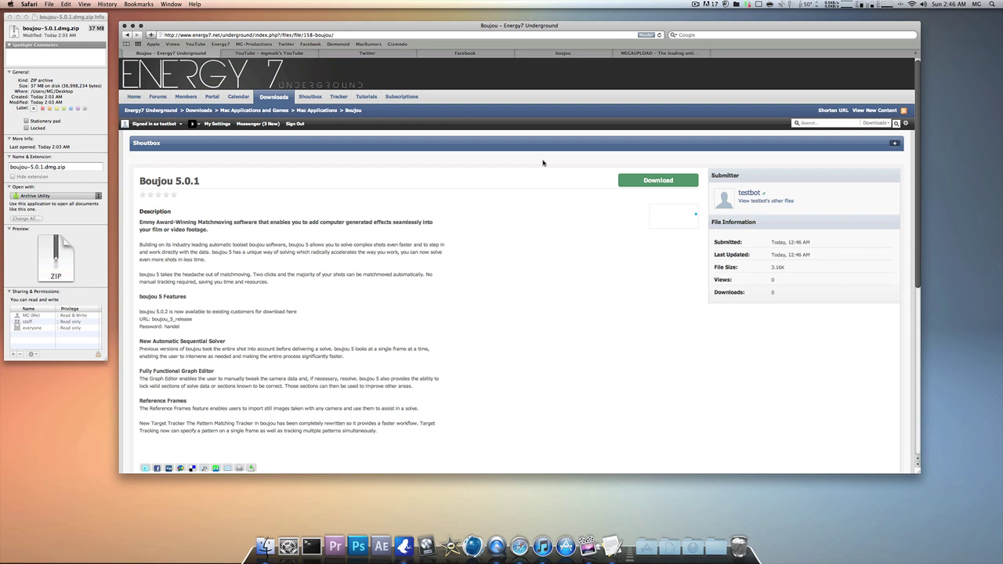
- Give the Boujou 5.0.1 file a five-star rating and look through its published page
left_click(175, 196)
scroll(207, 243, "down", 3)
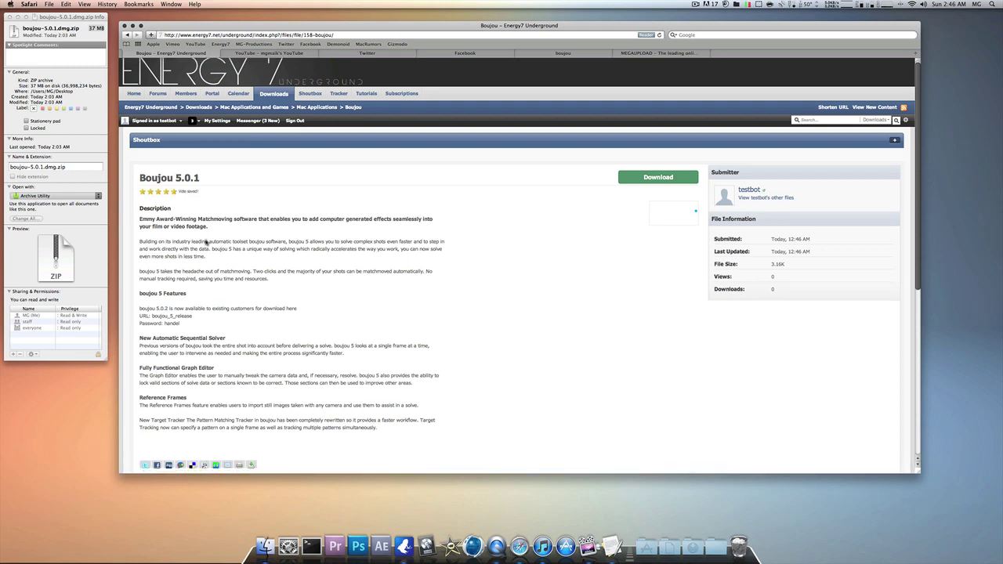
scroll(206, 242, "down", 3)
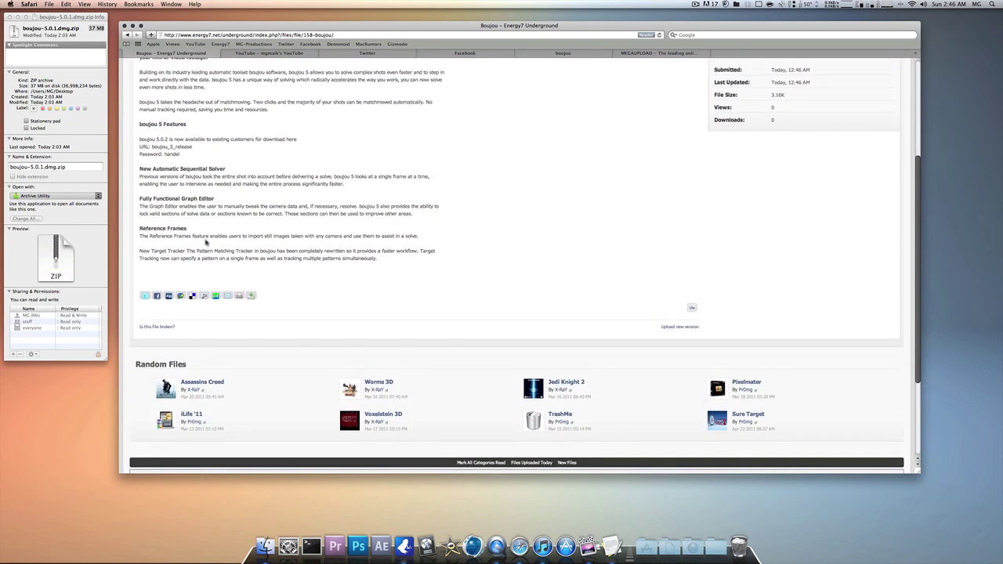
scroll(206, 243, "up", 2)
scroll(207, 243, "up", 1)
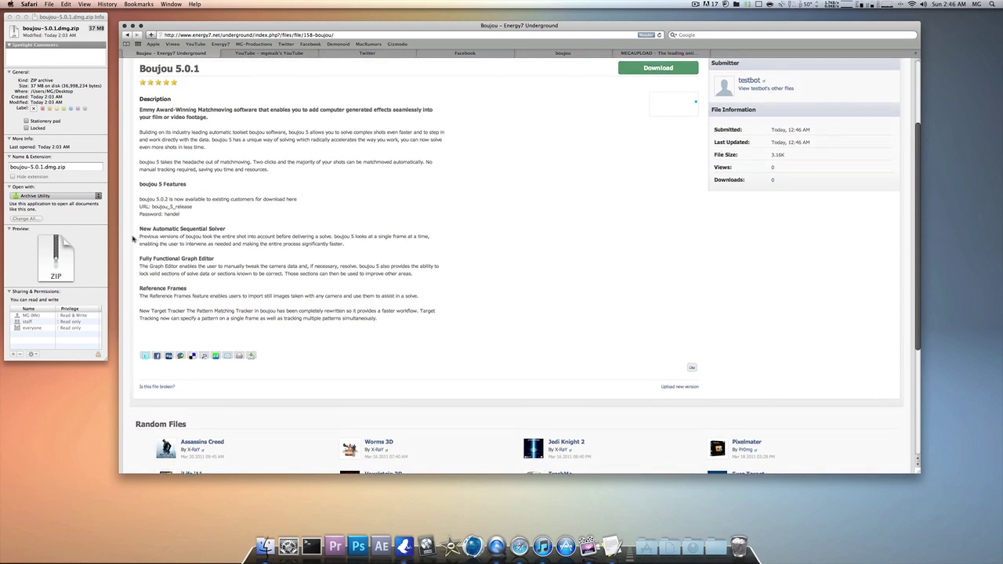
scroll(135, 167, "up", 4)
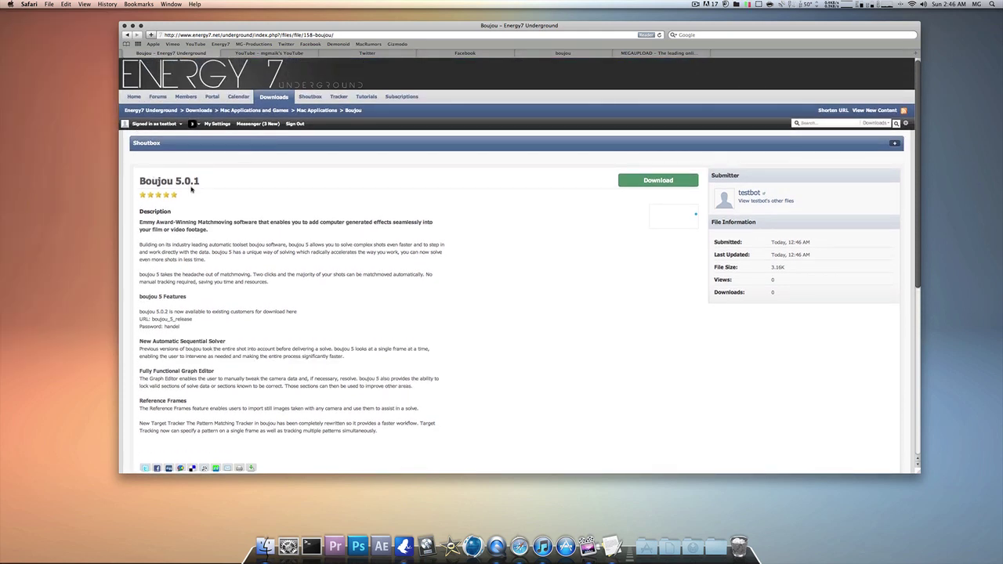
- Open the Boujou topic in the forum's Mac Applications section
left_click(151, 96)
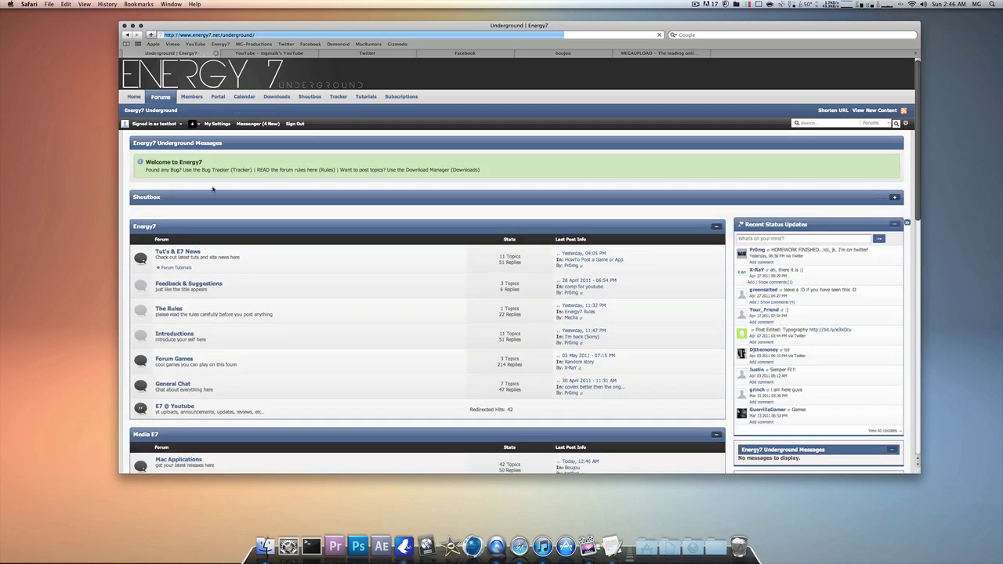
scroll(264, 303, "down", 5)
left_click(179, 278)
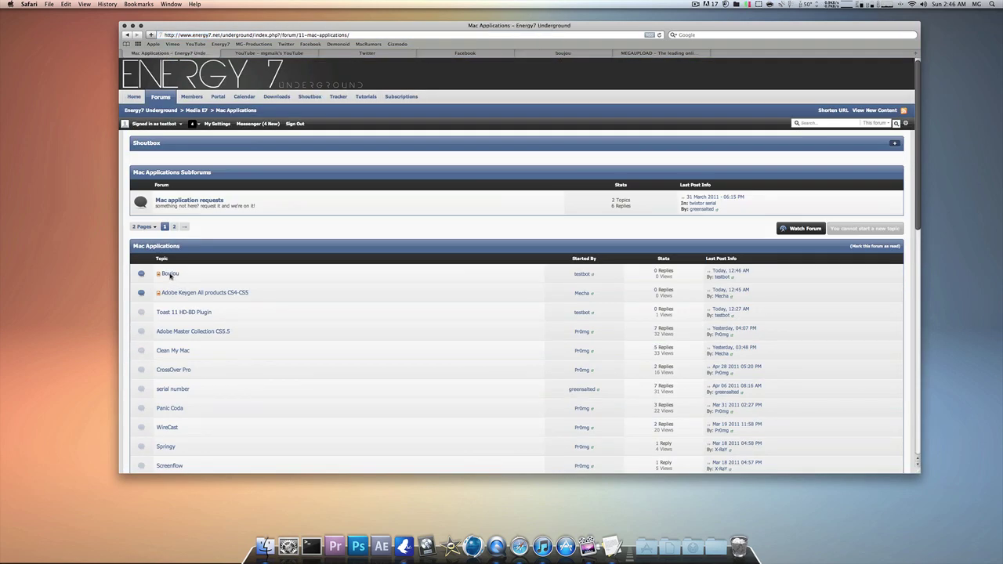
mouse_move(170, 276)
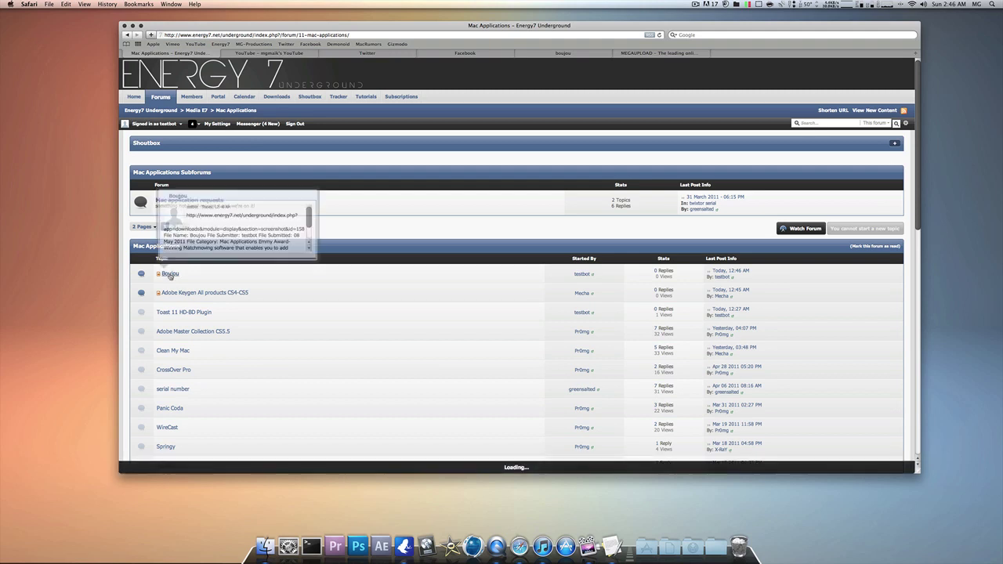
left_click(170, 274)
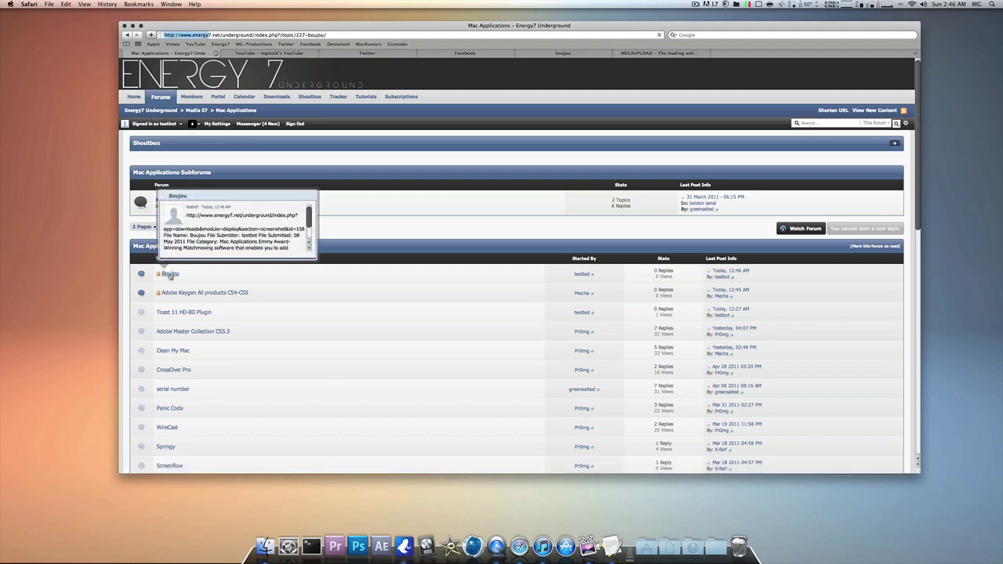
- Look through the Boujou topic's post and follow its link to download the file
scroll(318, 347, "down", 3)
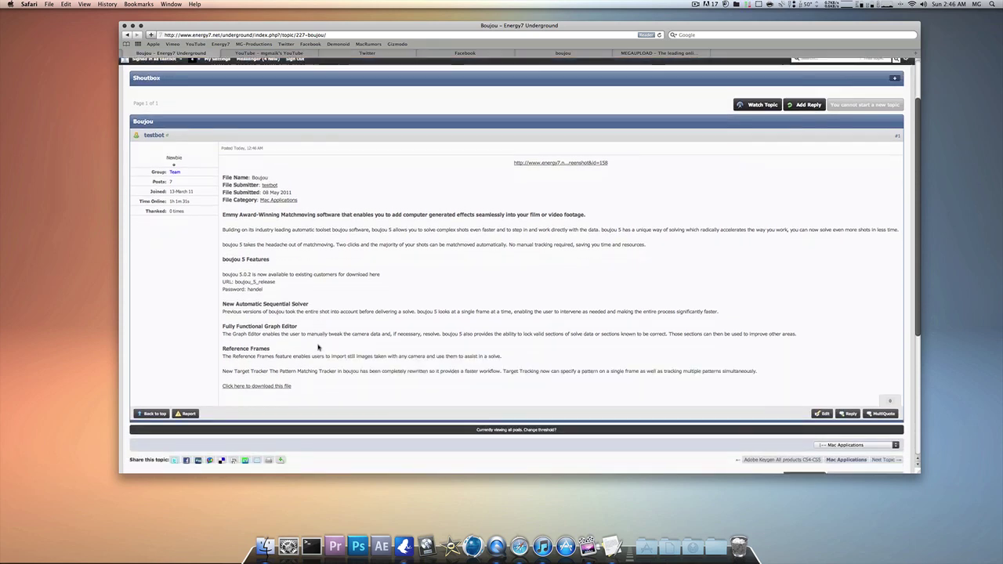
scroll(318, 347, "down", 1)
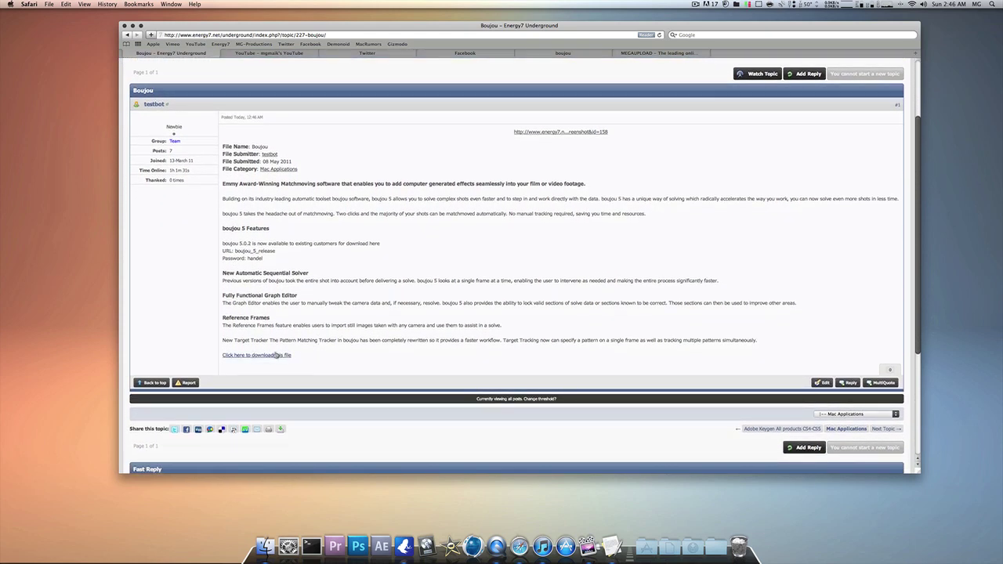
left_click(276, 355)
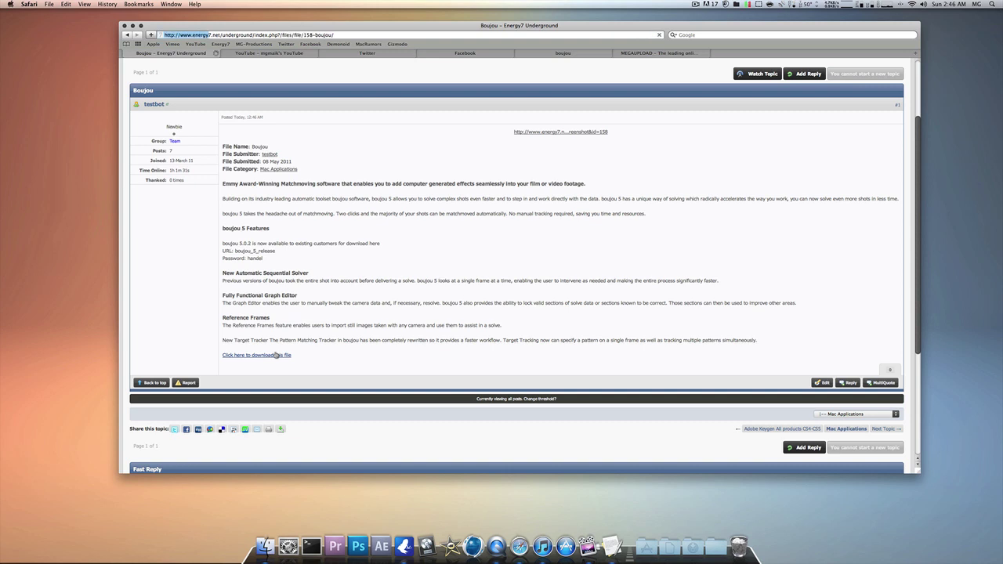